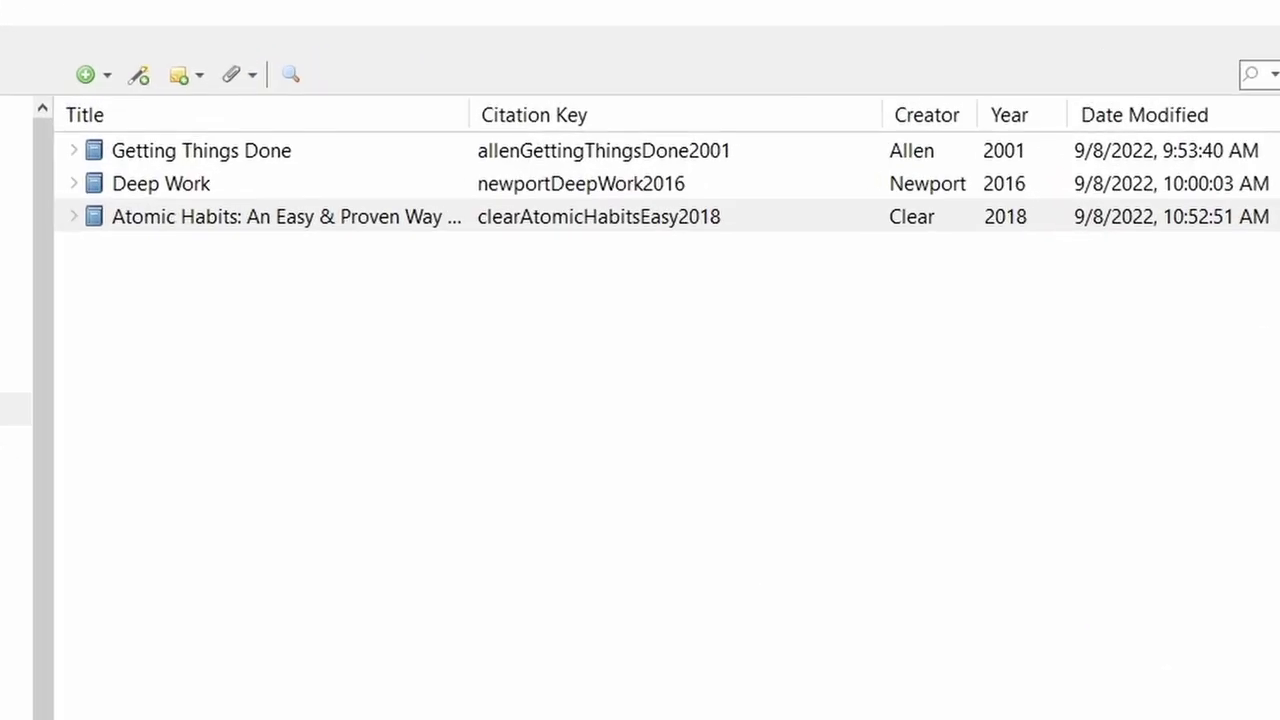
Step: Step through Getting Things Done, Deep Work and Atomic Habits to compare their citation keys, ending on Deep Work
{"action": "left_click", "coordinate": [396, 153]}
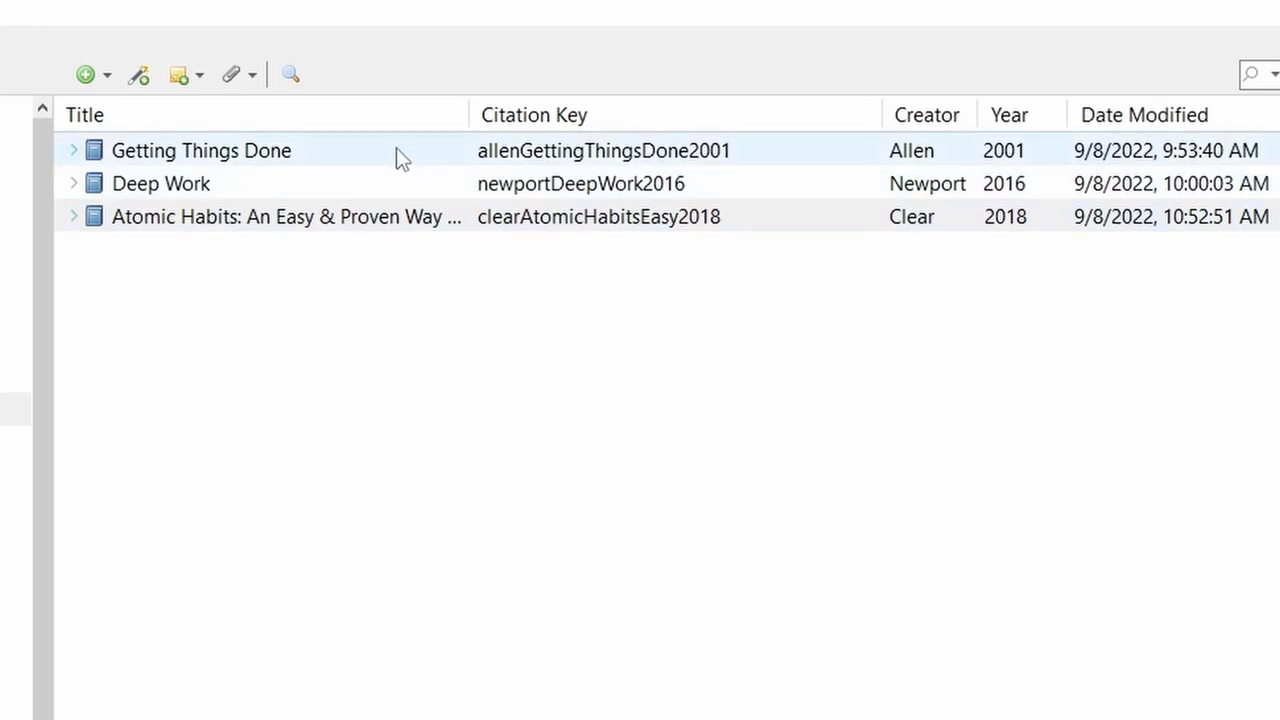
{"action": "left_click", "coordinate": [396, 185]}
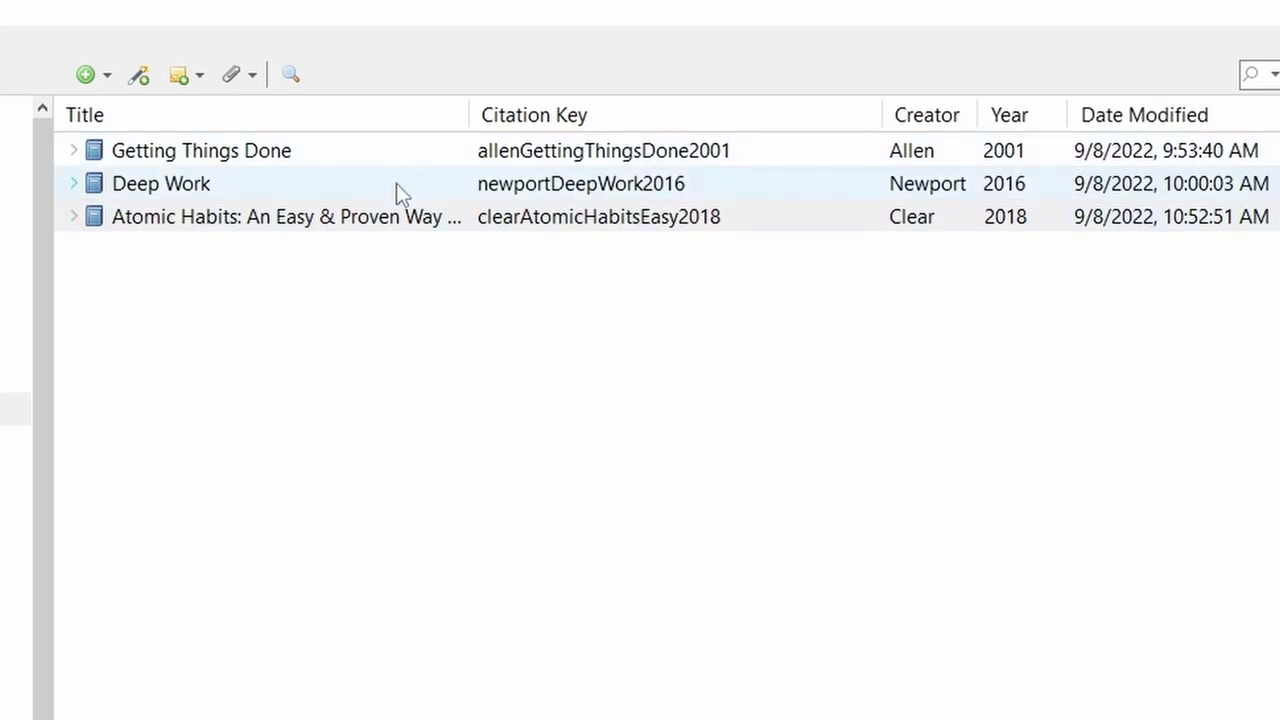
{"action": "left_click", "coordinate": [411, 220], "text": "shift"}
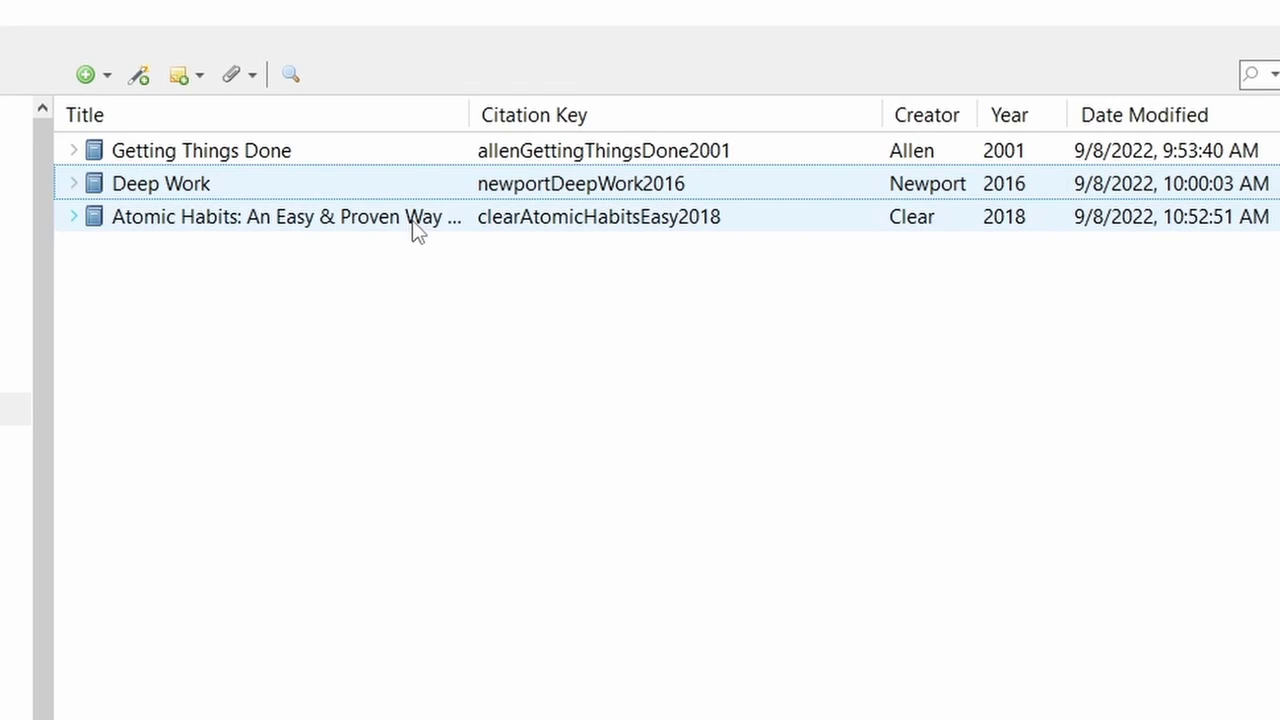
{"action": "left_click", "coordinate": [418, 228], "text": "ctrl"}
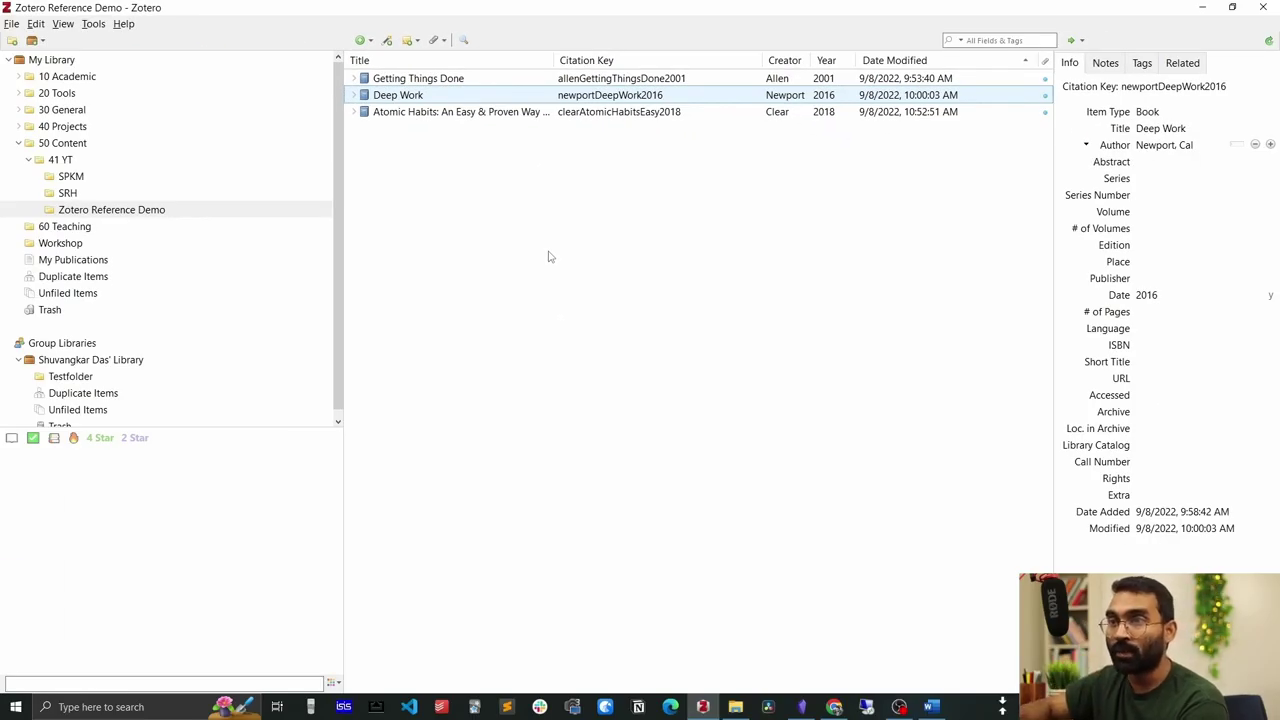
Step: Write the sentence recommending Getting Things Done for a stress-free life in the Word document
{"action": "left_click", "coordinate": [931, 706]}
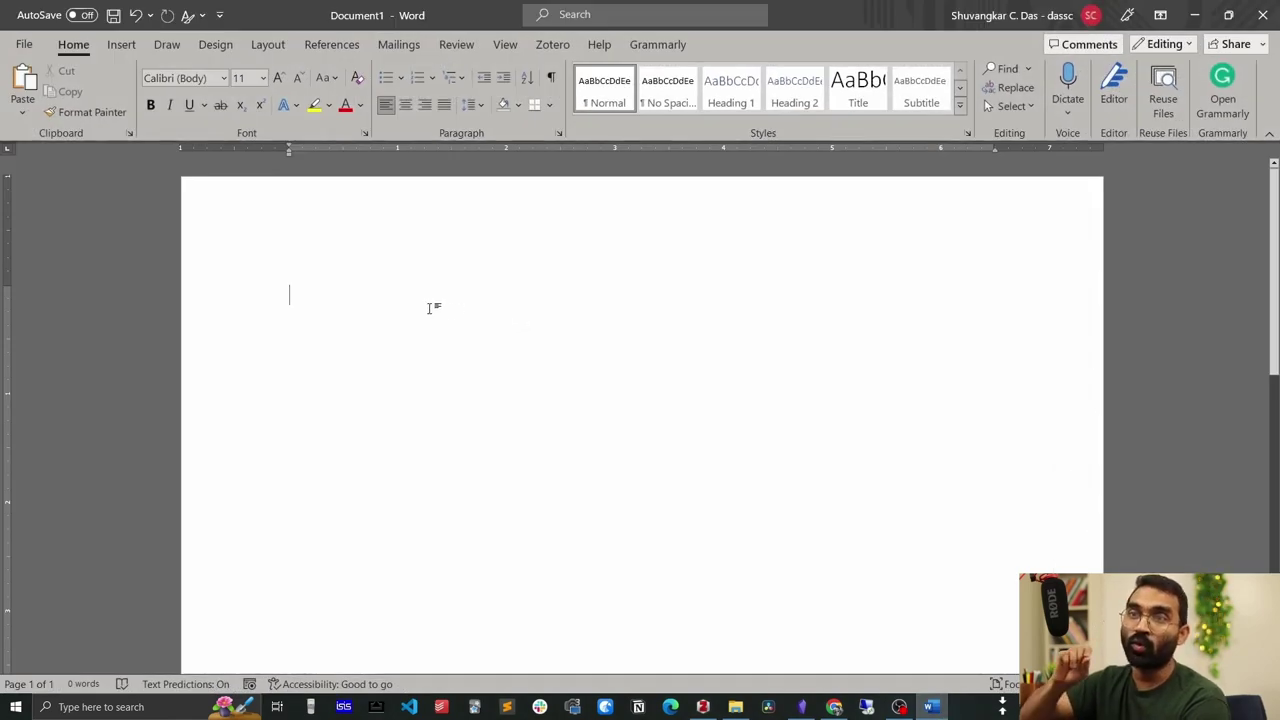
{"action": "type", "text": "If you want to manage s"}
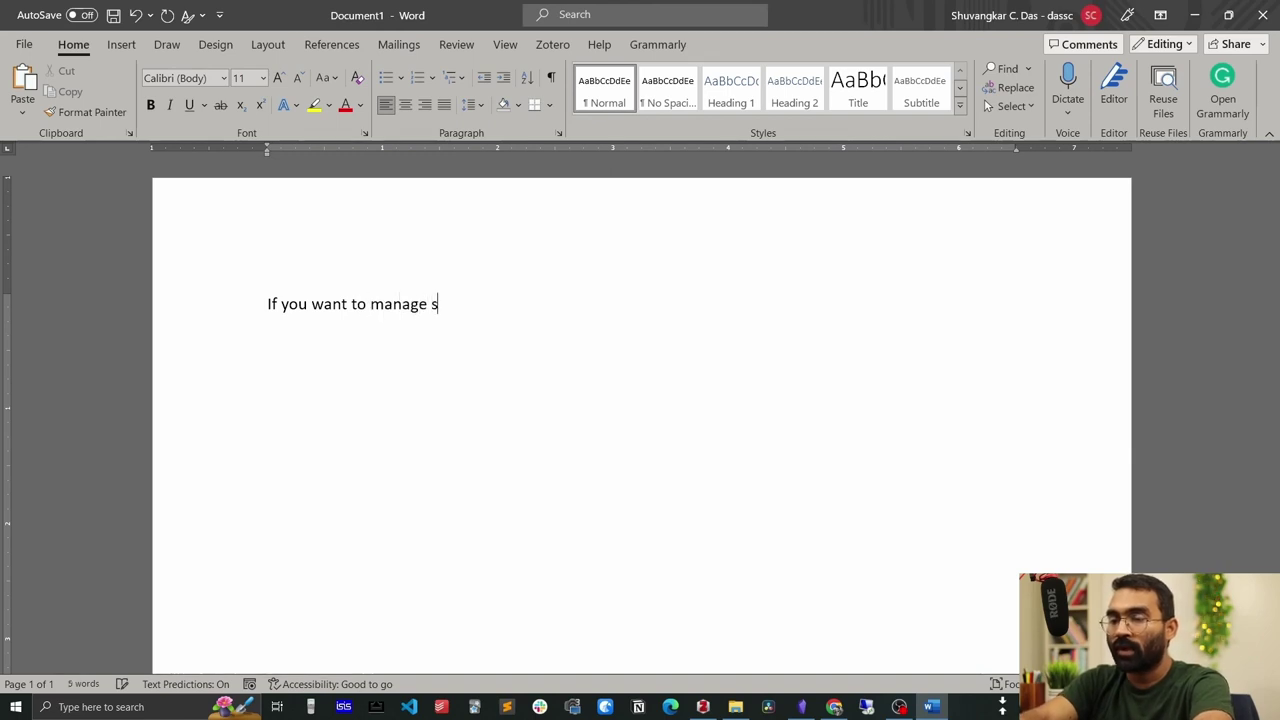
{"action": "type", "text": "tress free life, read the"}
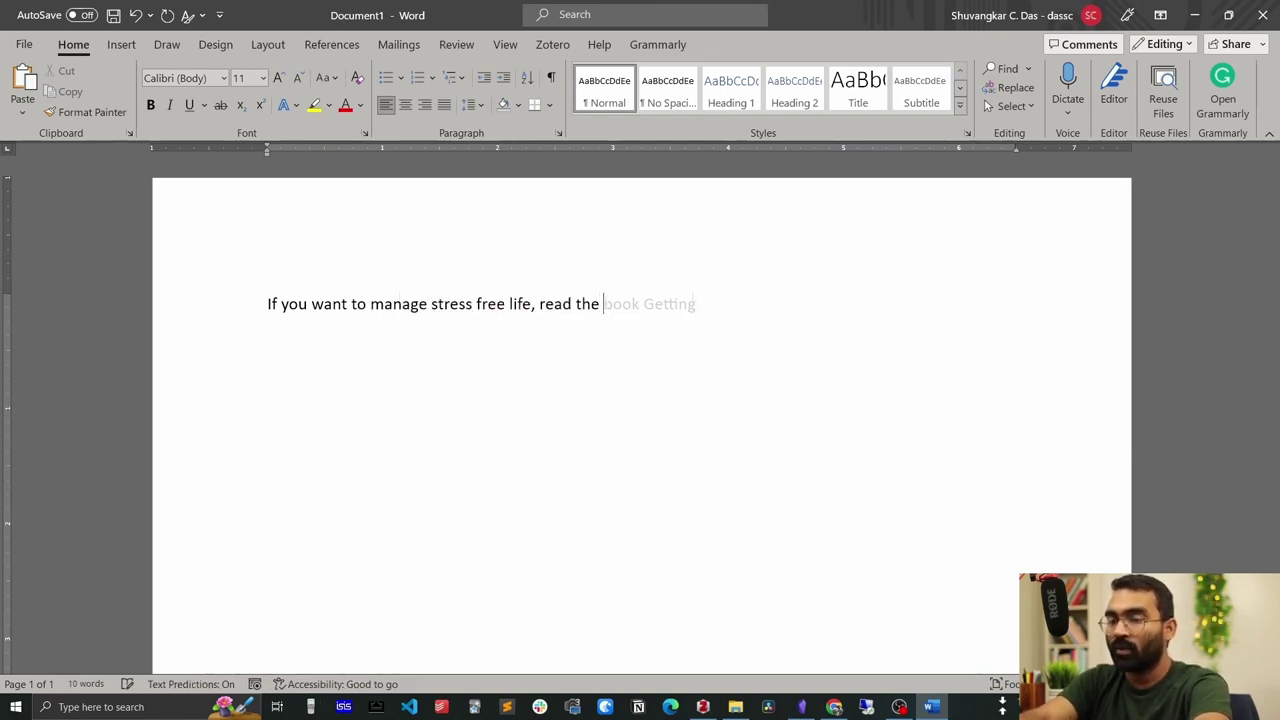
{"action": "key", "text": "Tab"}
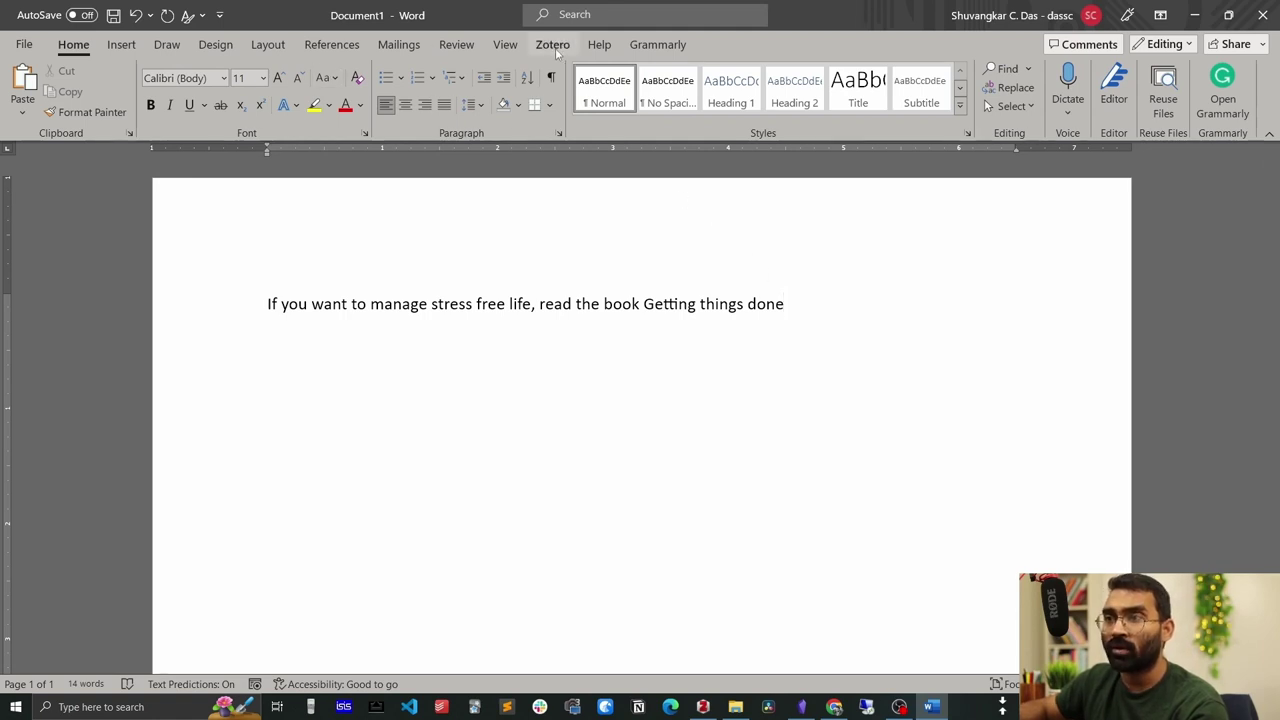
Step: Insert a Zotero citation [1] for Getting Things Done after the sentence, then start a new line
{"action": "left_click", "coordinate": [552, 45]}
{"action": "left_click", "coordinate": [24, 98]}
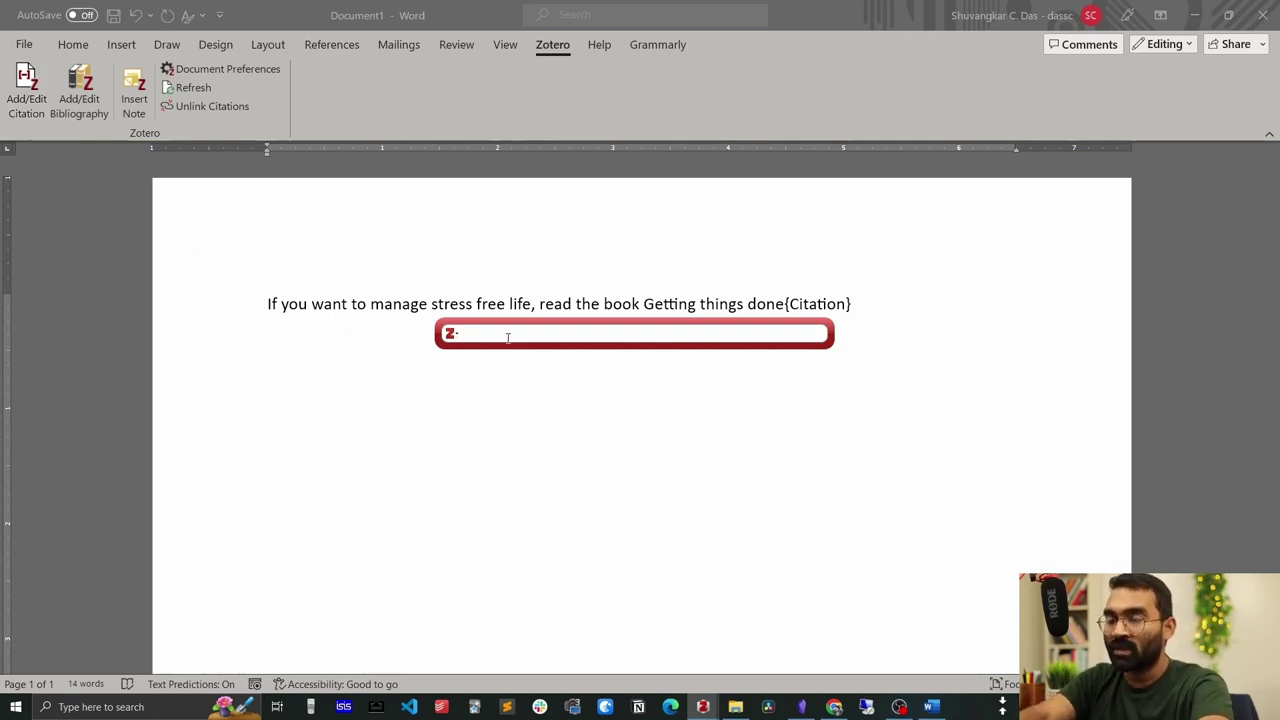
{"action": "type", "text": "gettin"}
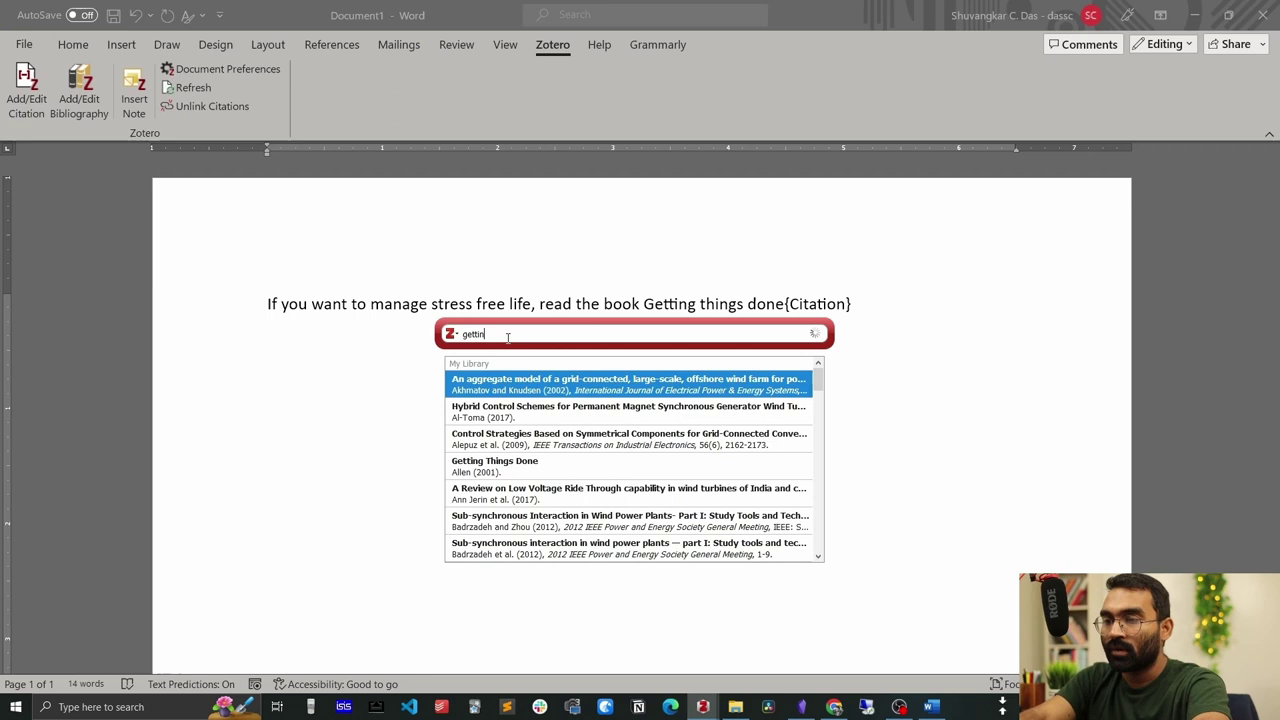
{"action": "type", "text": "done"}
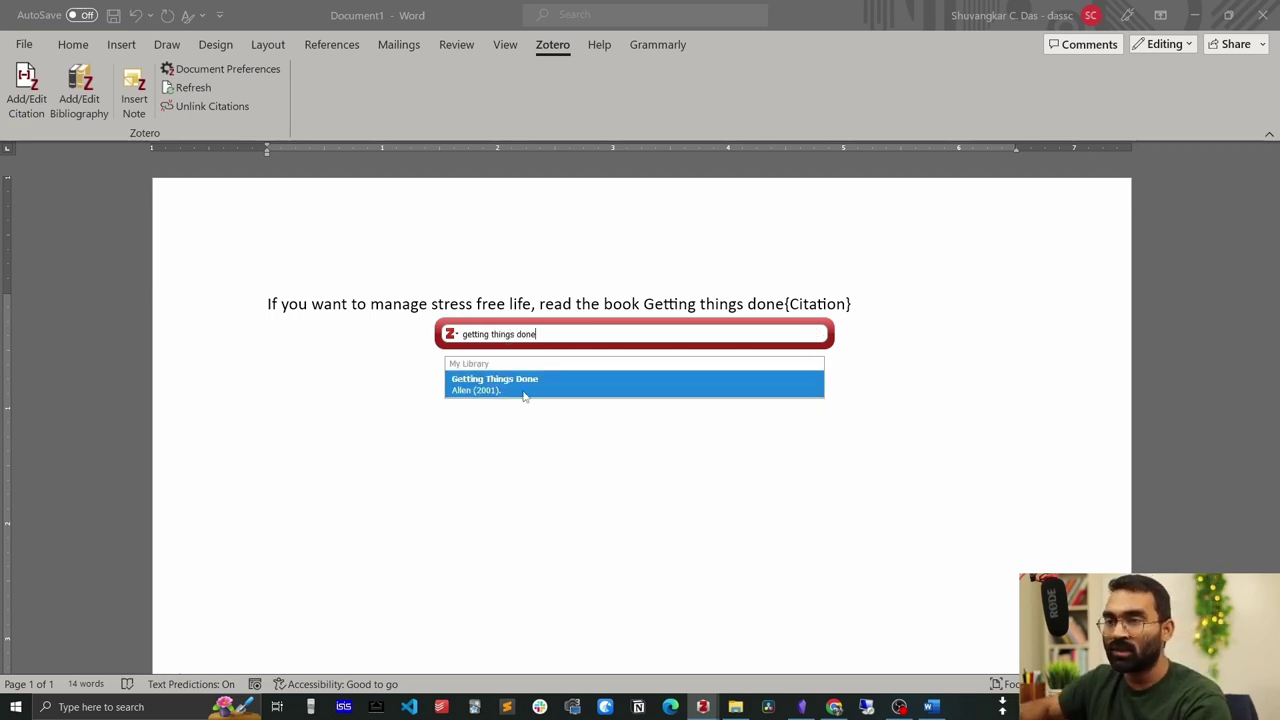
{"action": "mouse_move", "coordinate": [702, 707]}
{"action": "left_click", "coordinate": [663, 655]}
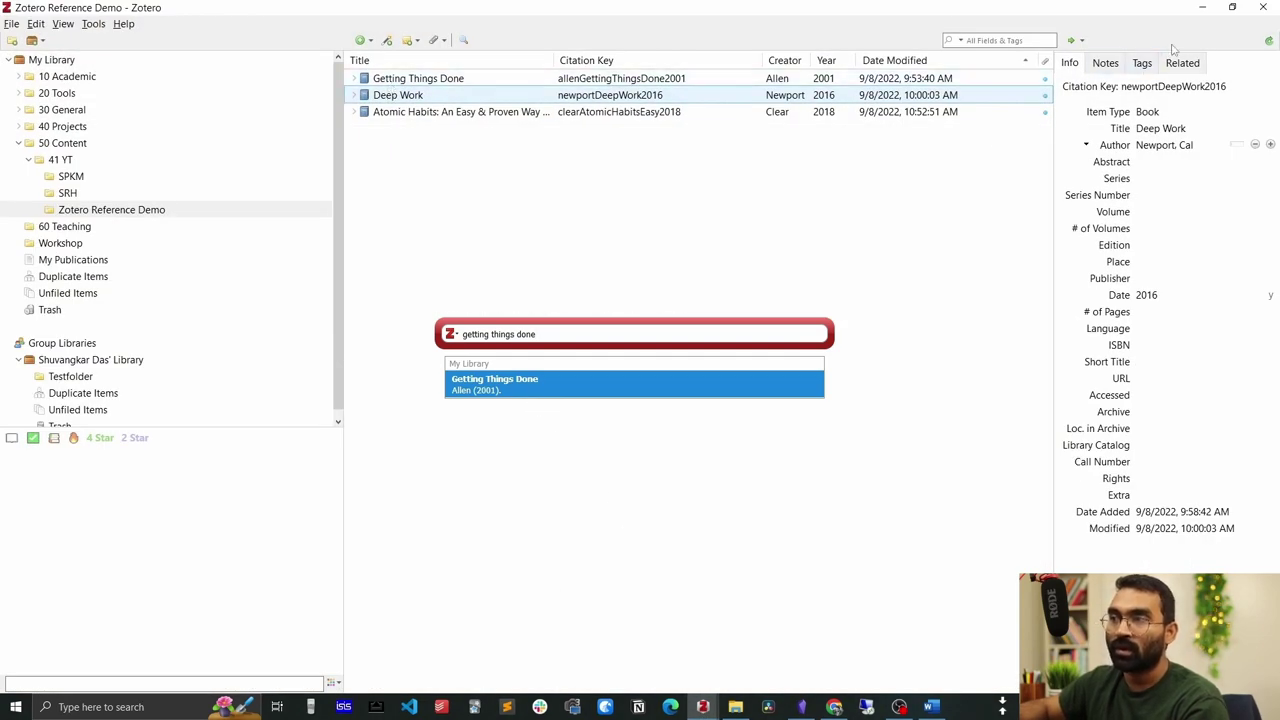
{"action": "left_click", "coordinate": [1200, 10]}
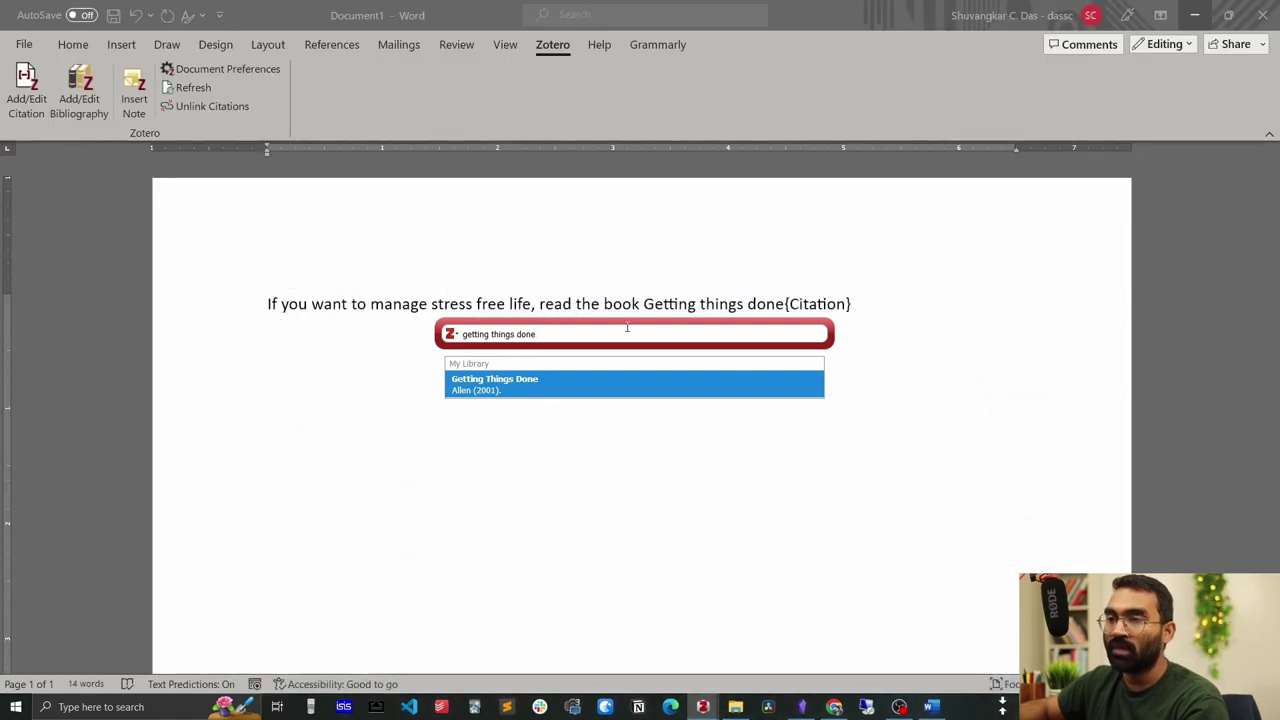
{"action": "key", "text": "Return"}
{"action": "key", "text": "Return"}
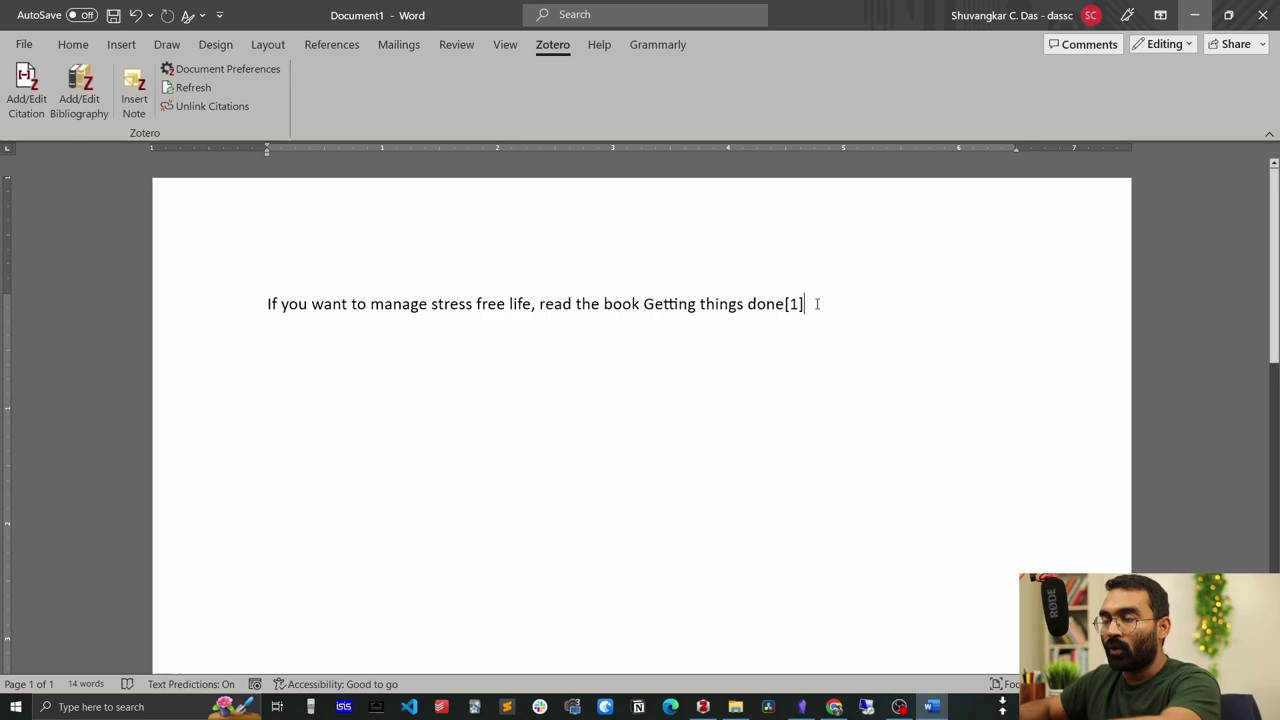
{"action": "key", "text": "Return"}
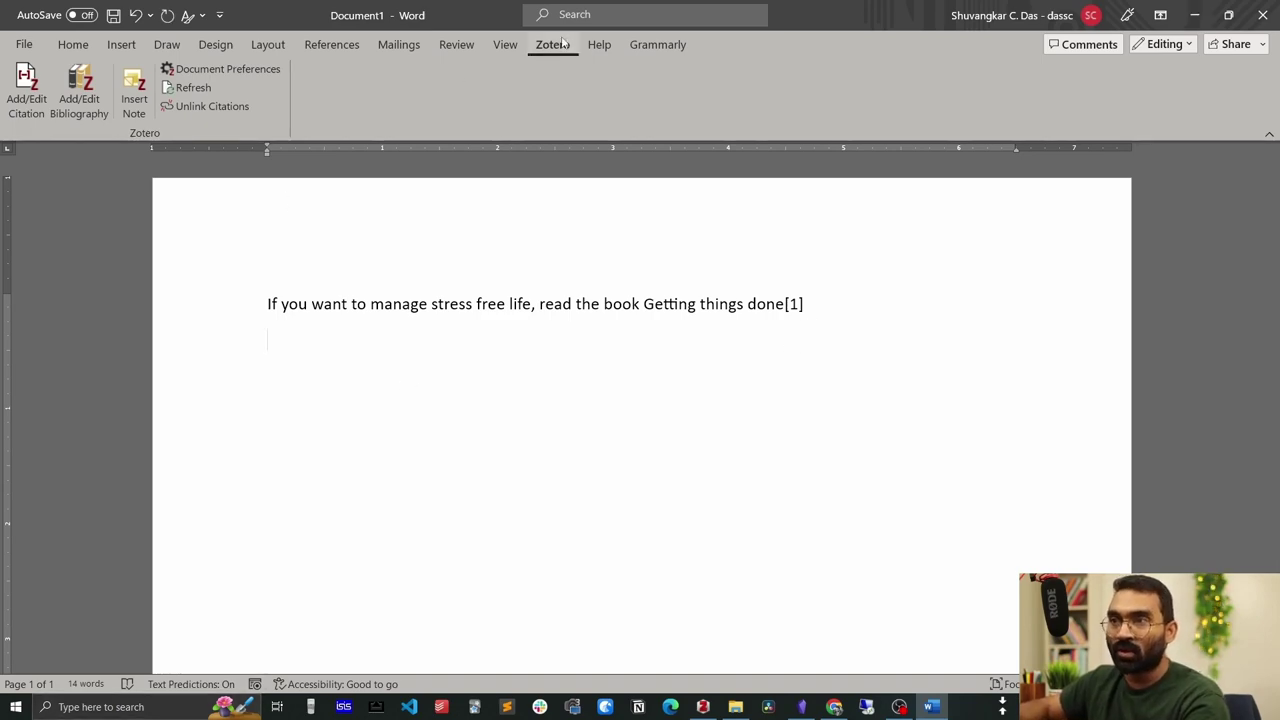
{"action": "left_click", "coordinate": [703, 707]}
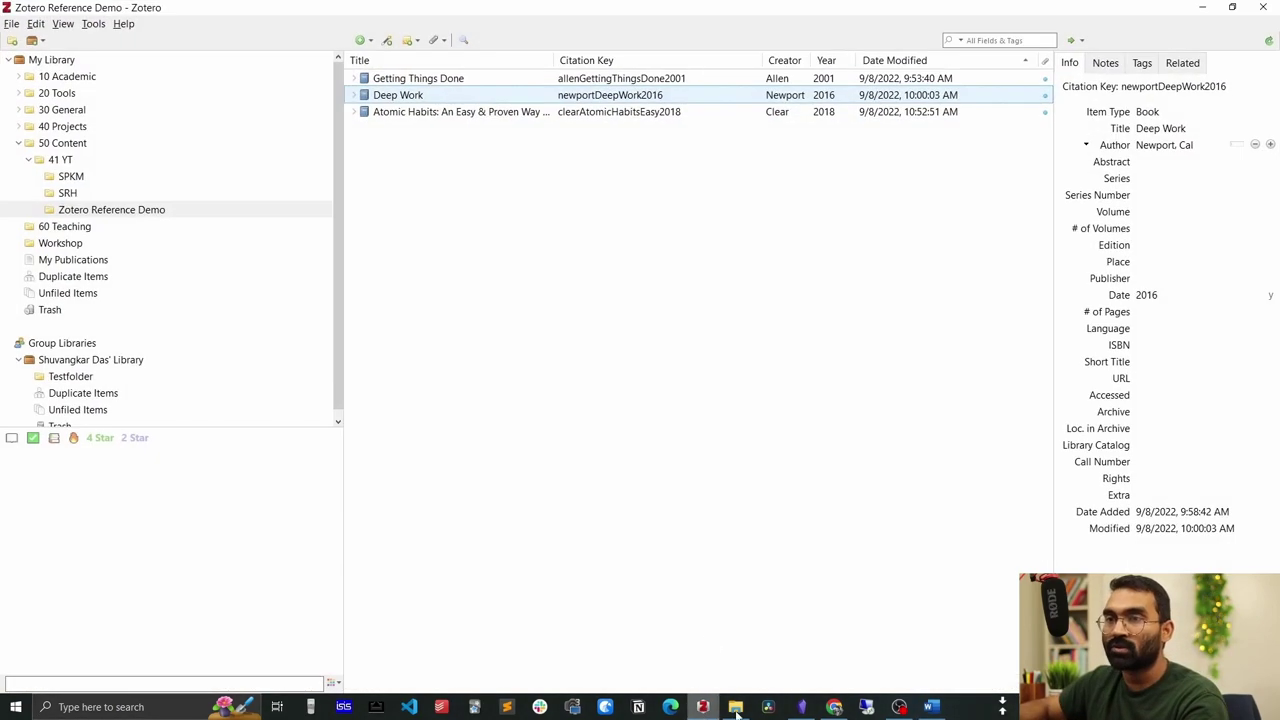
{"action": "left_click", "coordinate": [92, 24]}
{"action": "left_click", "coordinate": [120, 89]}
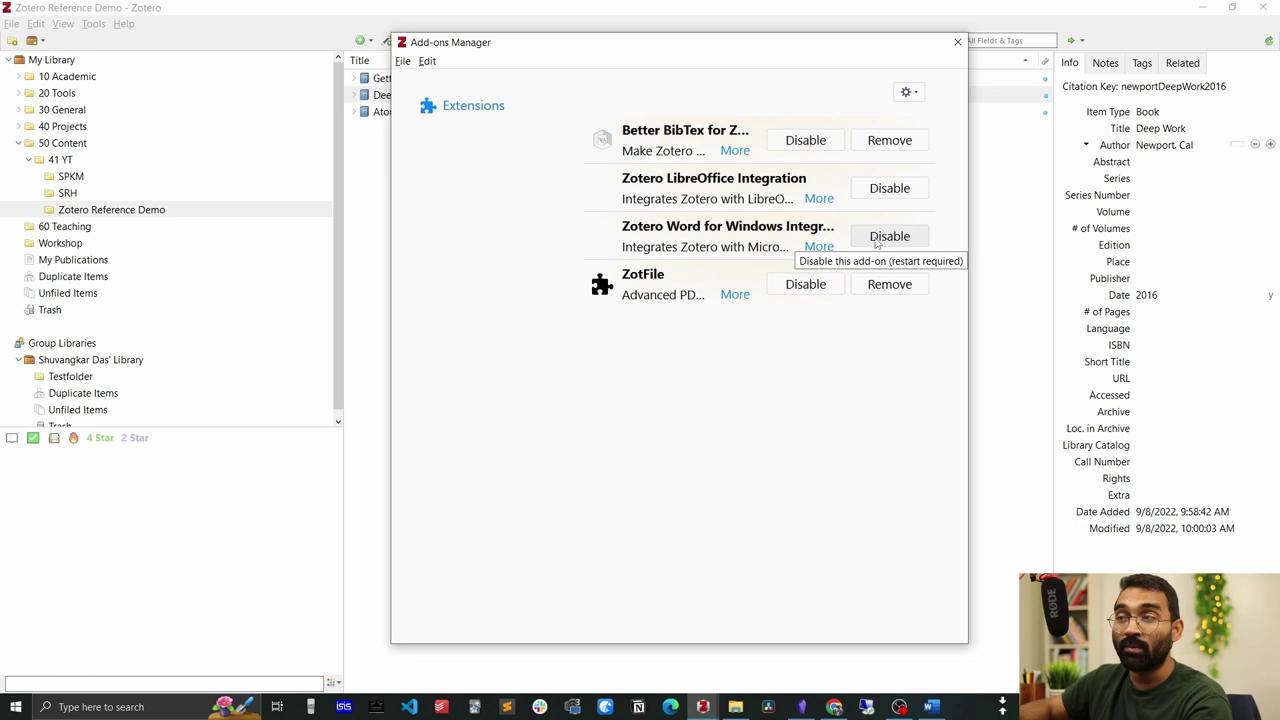
{"action": "left_click", "coordinate": [865, 240]}
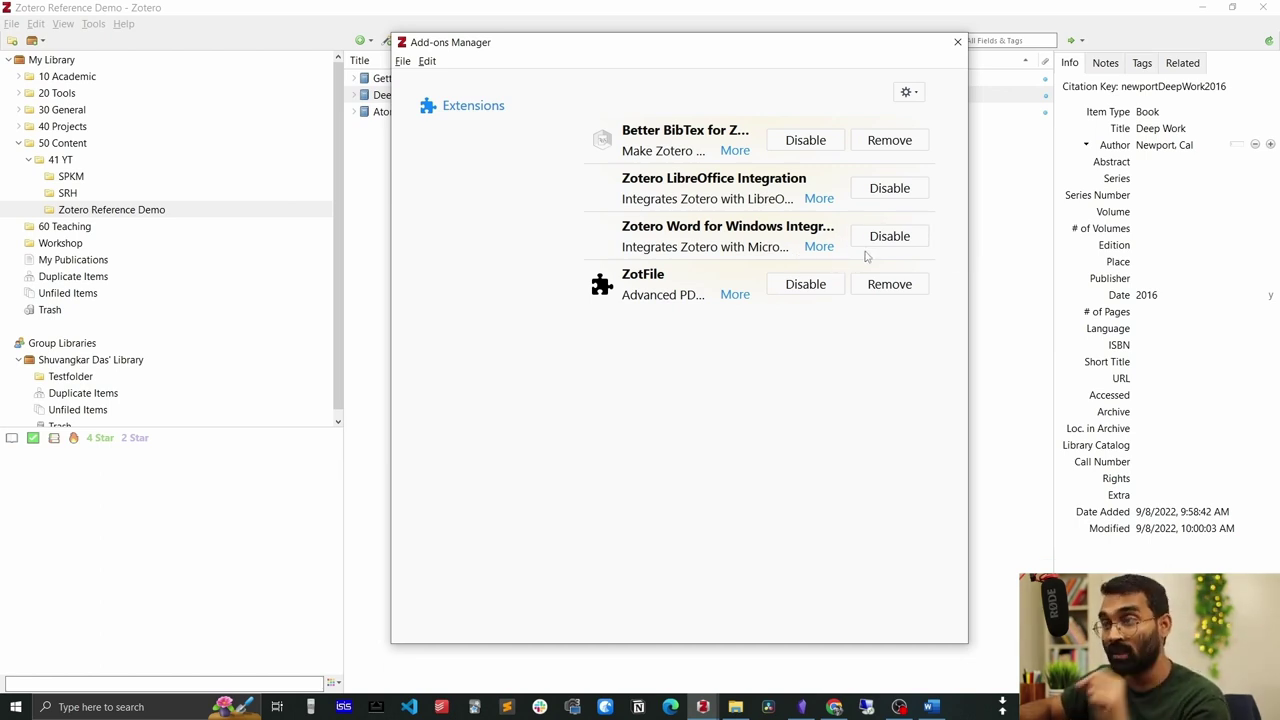
{"action": "left_click", "coordinate": [957, 43]}
Step: Write a second sentence recommending deep work for uninterrupted tasks
{"action": "left_click", "coordinate": [928, 708]}
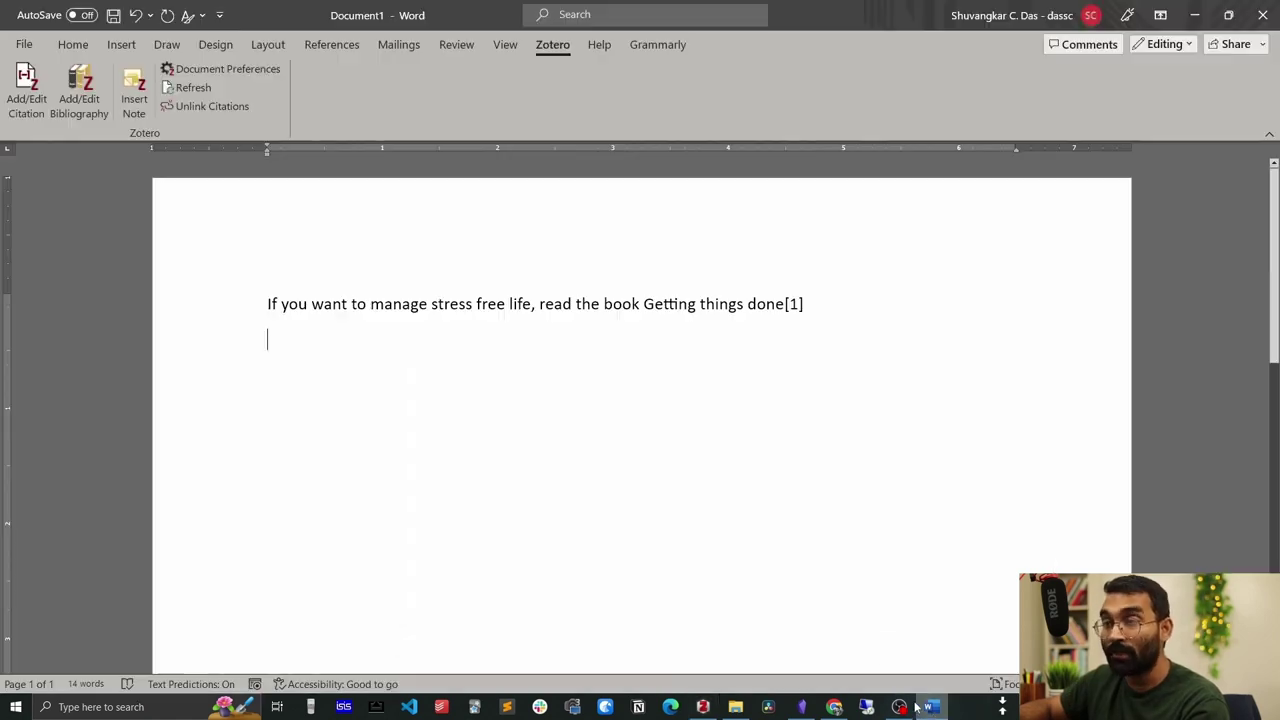
{"action": "type", "text": "F"}
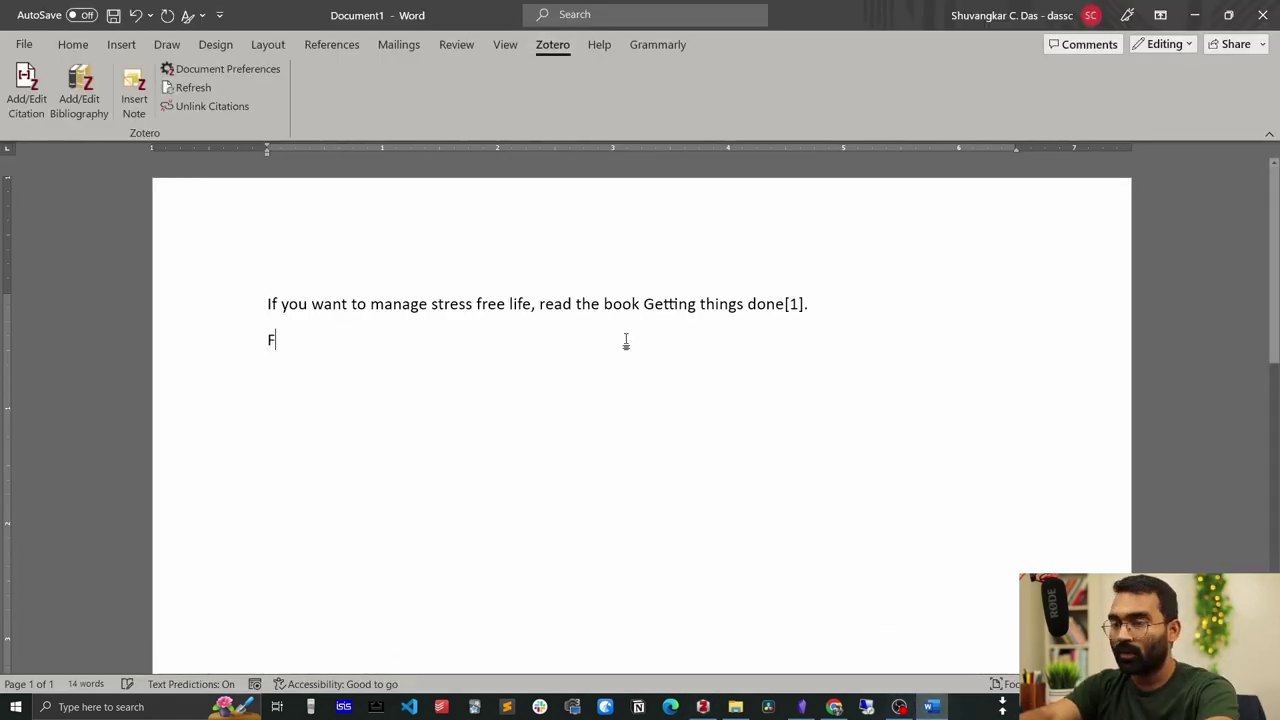
{"action": "type", "text": "or uninterrupted task in this distracted world, read th"}
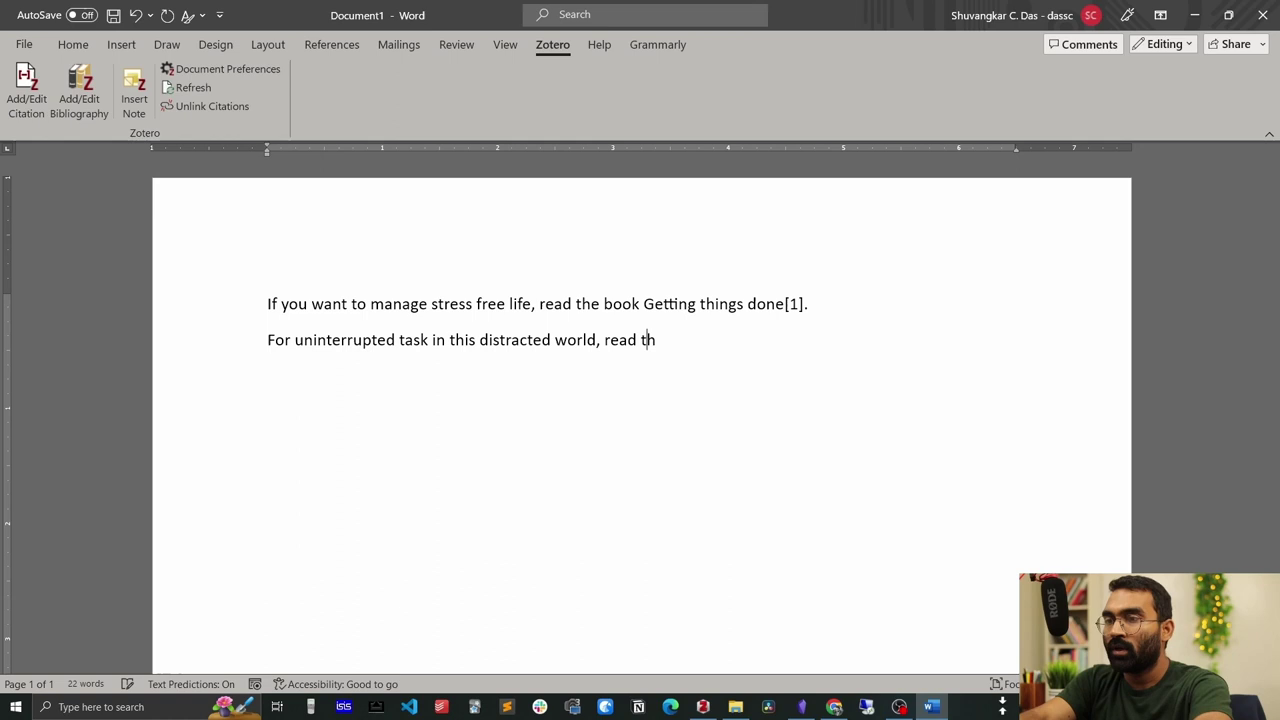
{"action": "type", "text": "e book deep"}
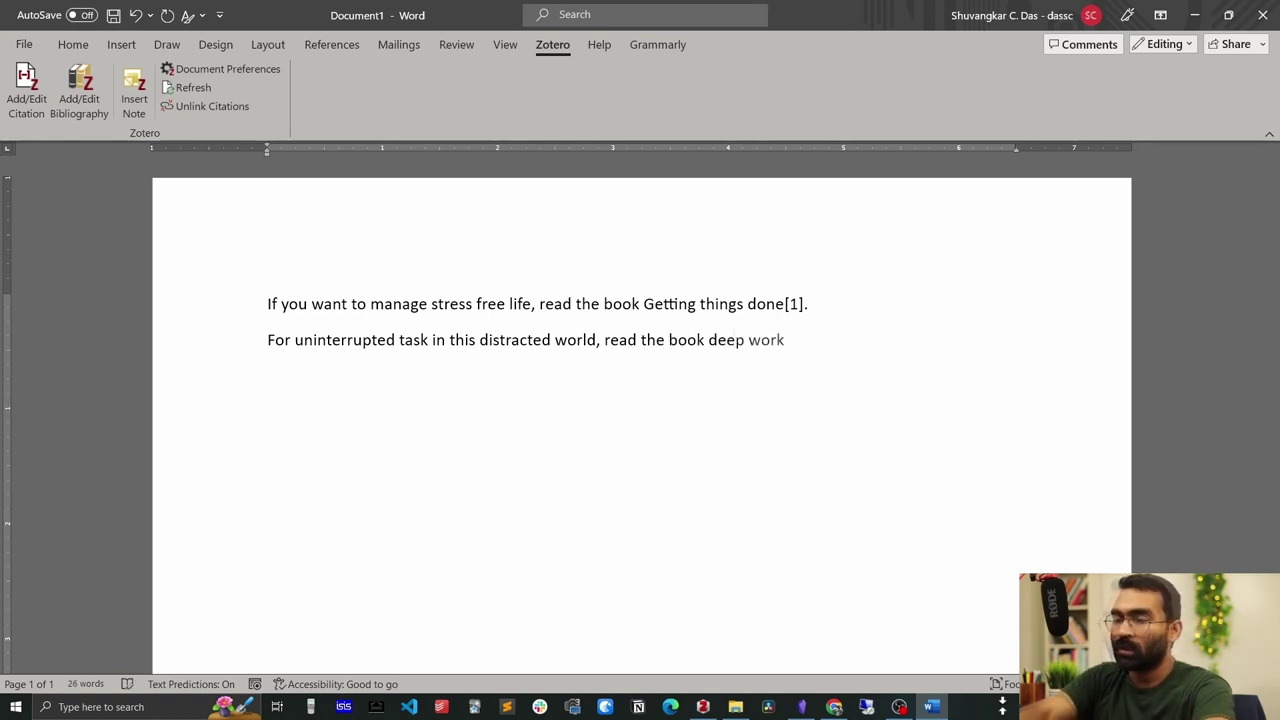
{"action": "key", "text": "Tab"}
Step: Cite Newport's Deep Work from Zotero so the sentence ends with [2]
{"action": "left_click", "coordinate": [27, 90]}
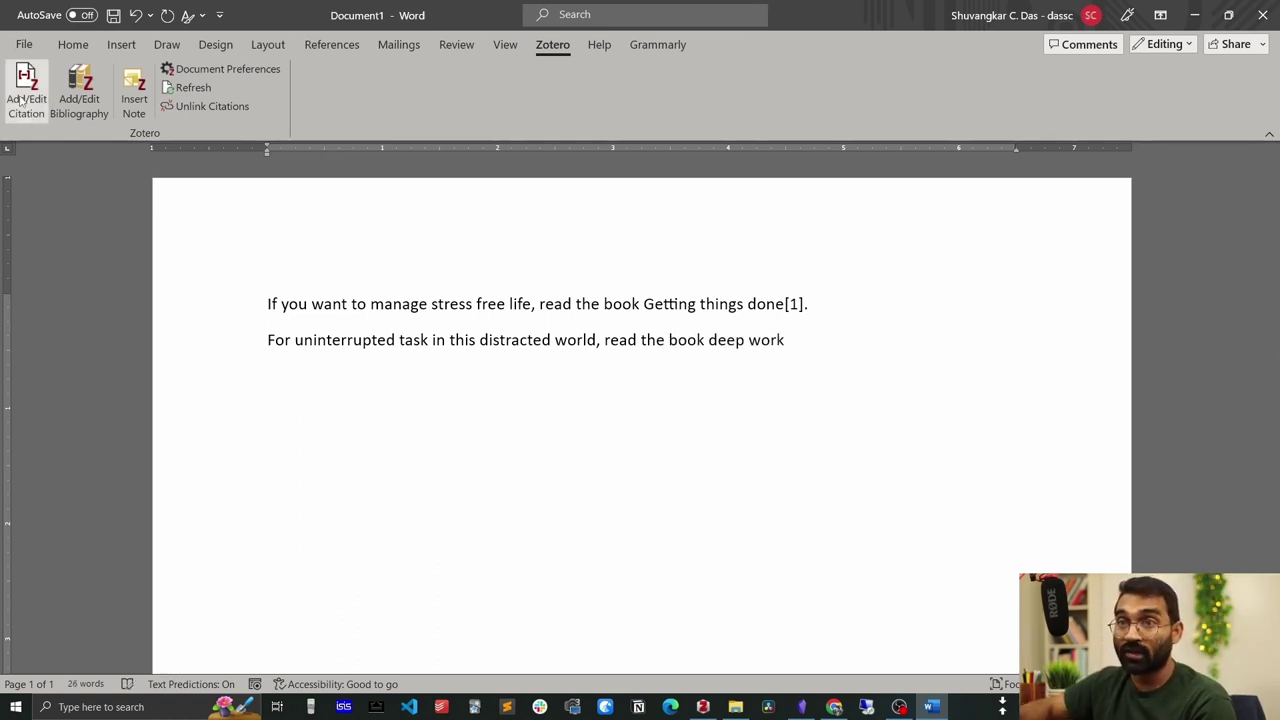
{"action": "type", "text": "deep work"}
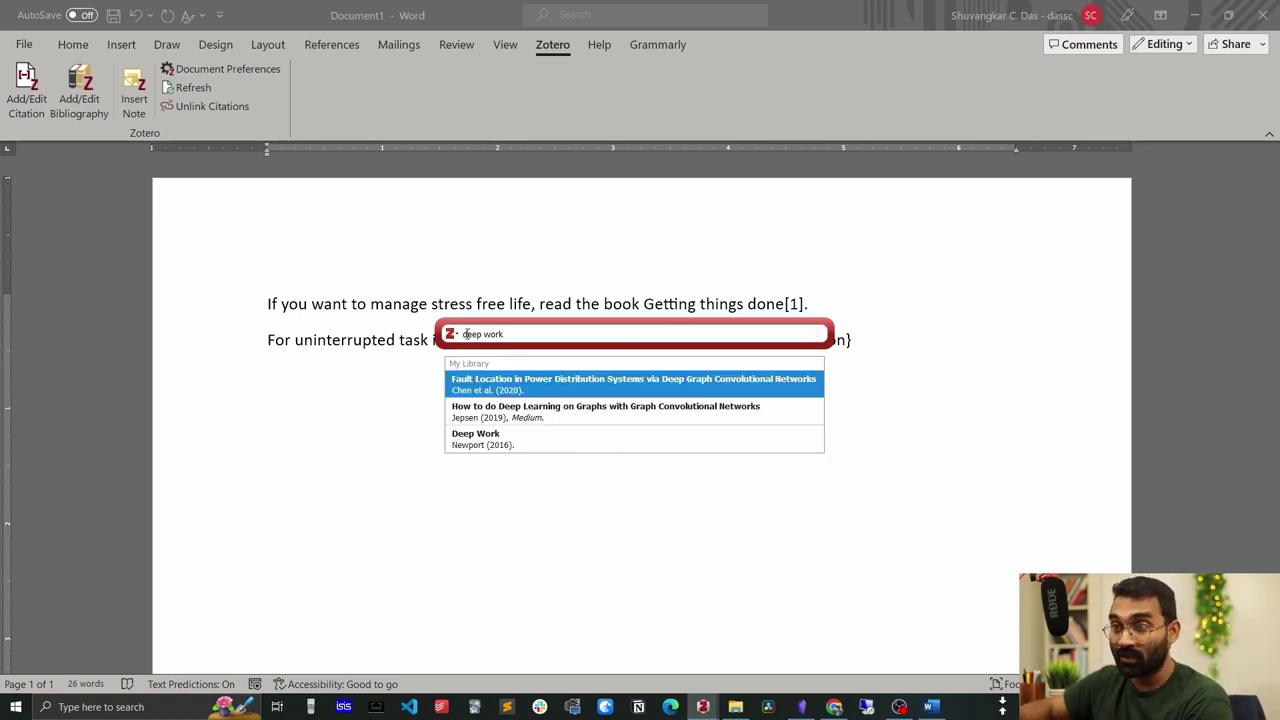
{"action": "left_click", "coordinate": [495, 440]}
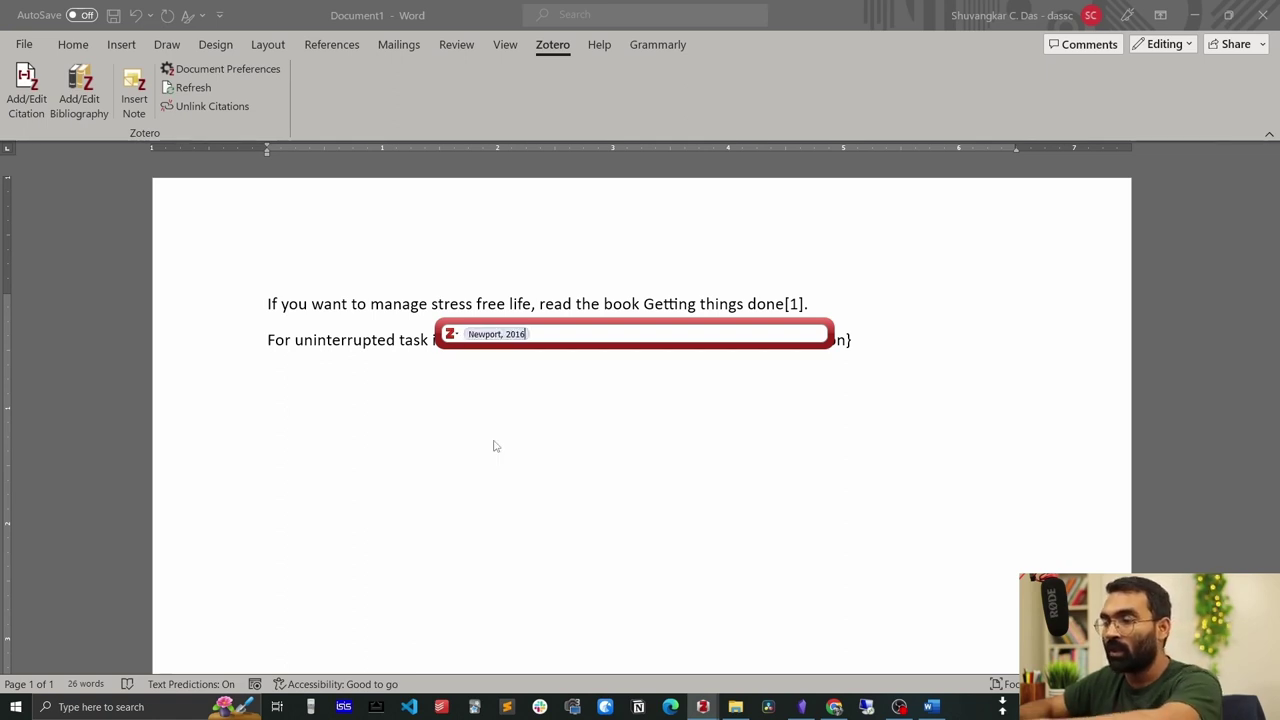
{"action": "key", "text": "Return"}
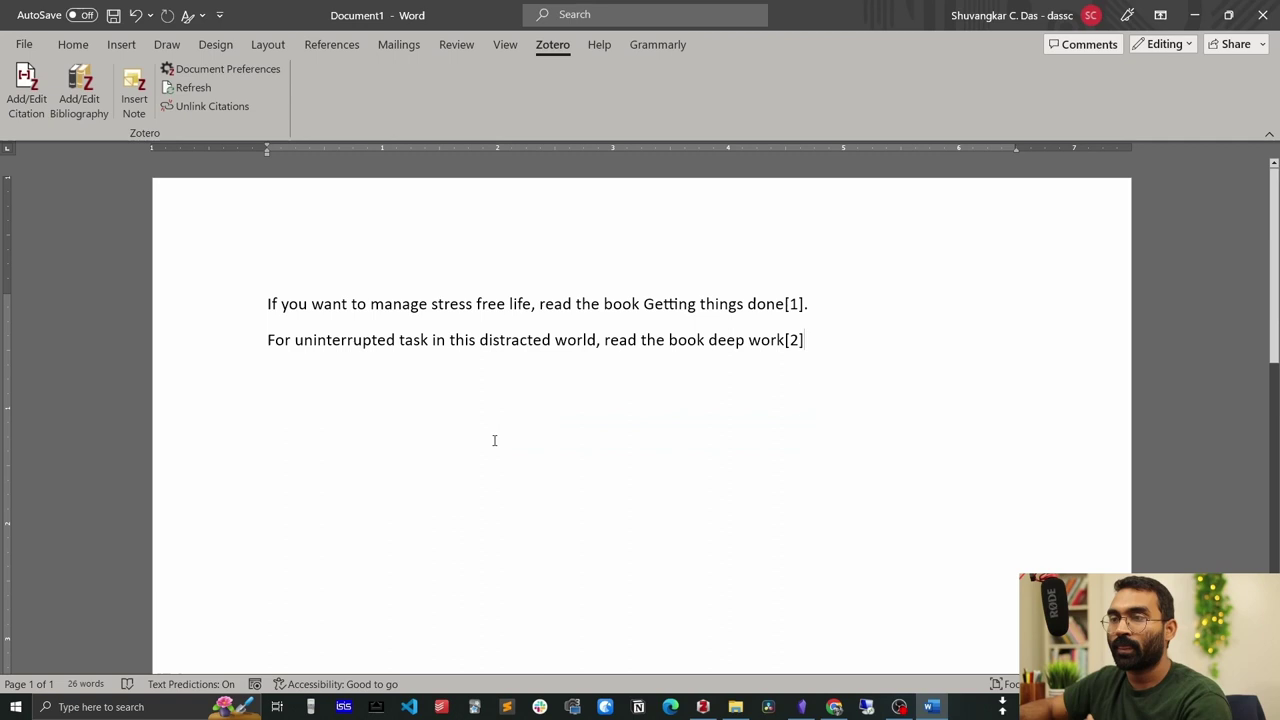
Step: Add a 'Reference' line below the sentences styled as Heading 1, with a new line after it
{"action": "key", "text": "Return"}
{"action": "key", "text": "Return"}
{"action": "type", "text": "Ref"}
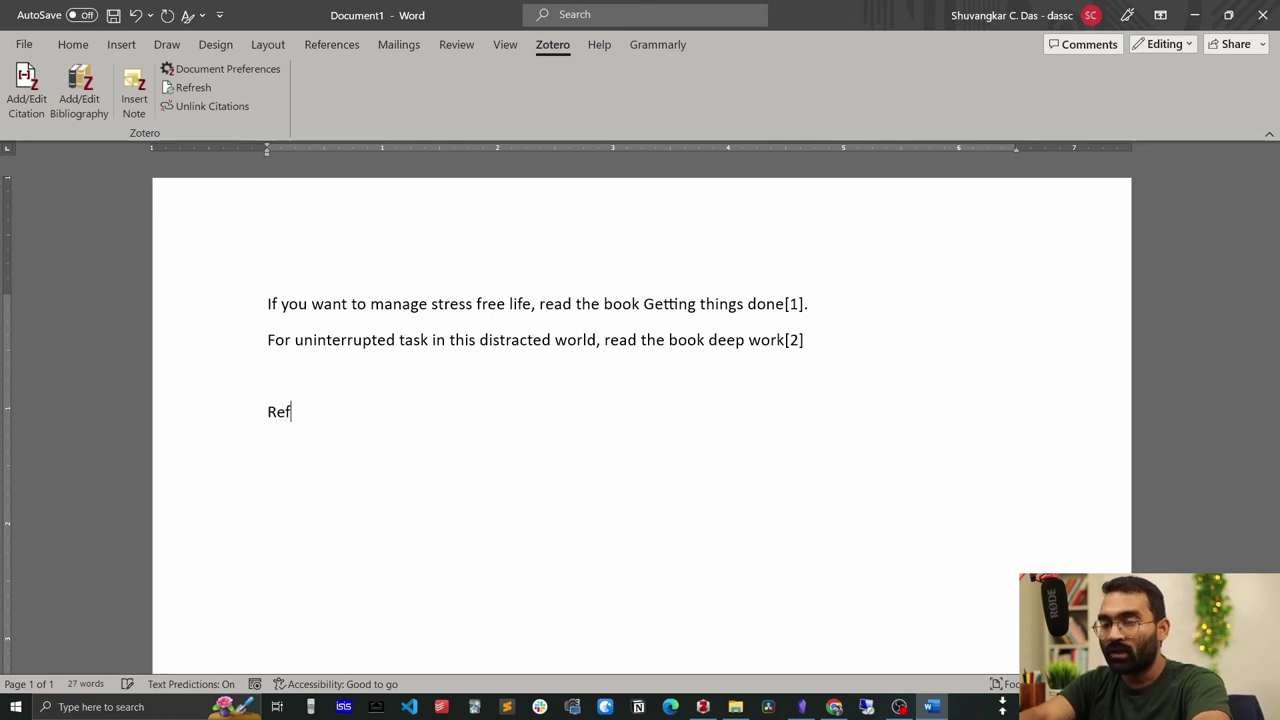
{"action": "key", "text": "Tab"}
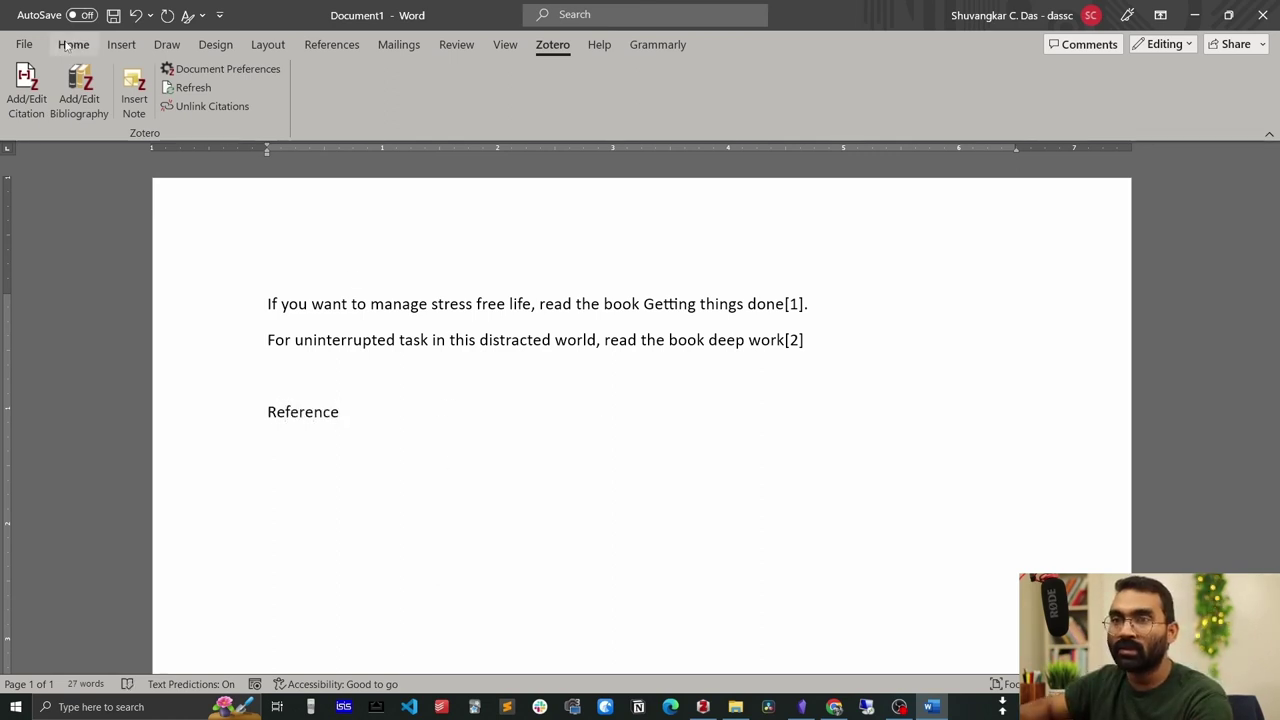
{"action": "left_click", "coordinate": [68, 46]}
{"action": "left_click", "coordinate": [745, 110]}
{"action": "key", "text": "Return"}
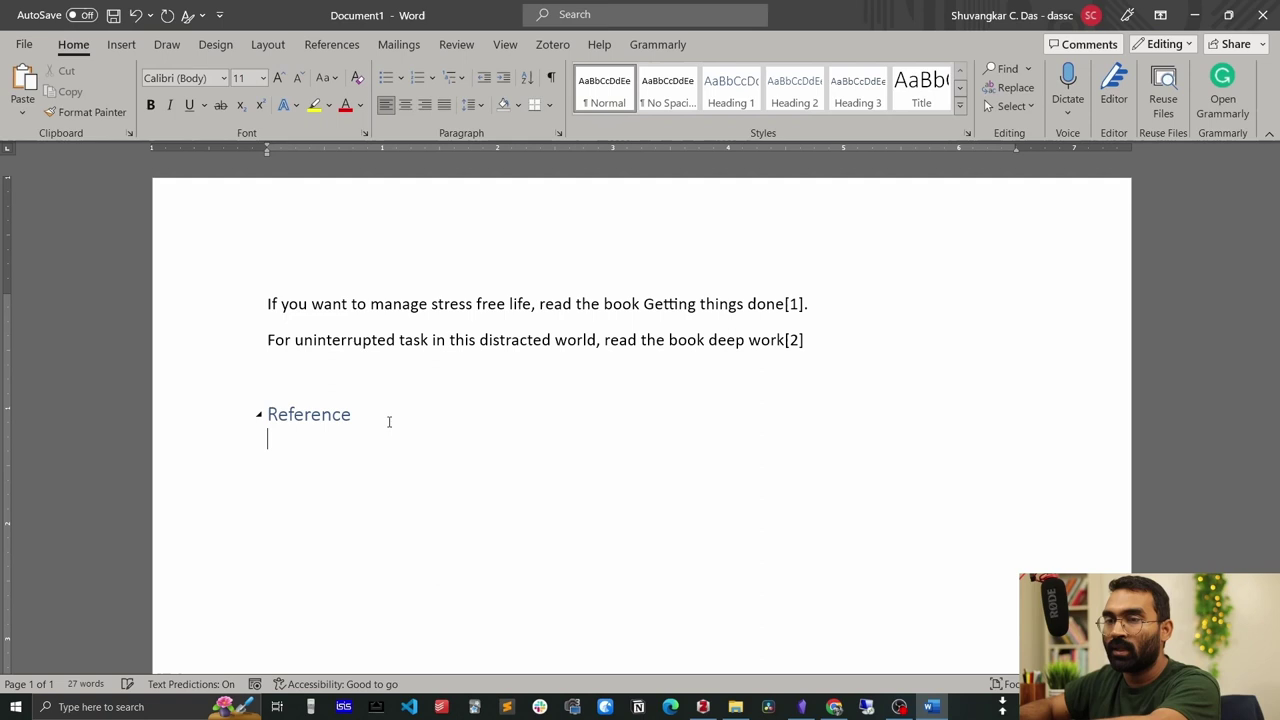
Step: Insert the Zotero bibliography with the Allen and Newport entries under the Reference heading
{"action": "left_click", "coordinate": [555, 47]}
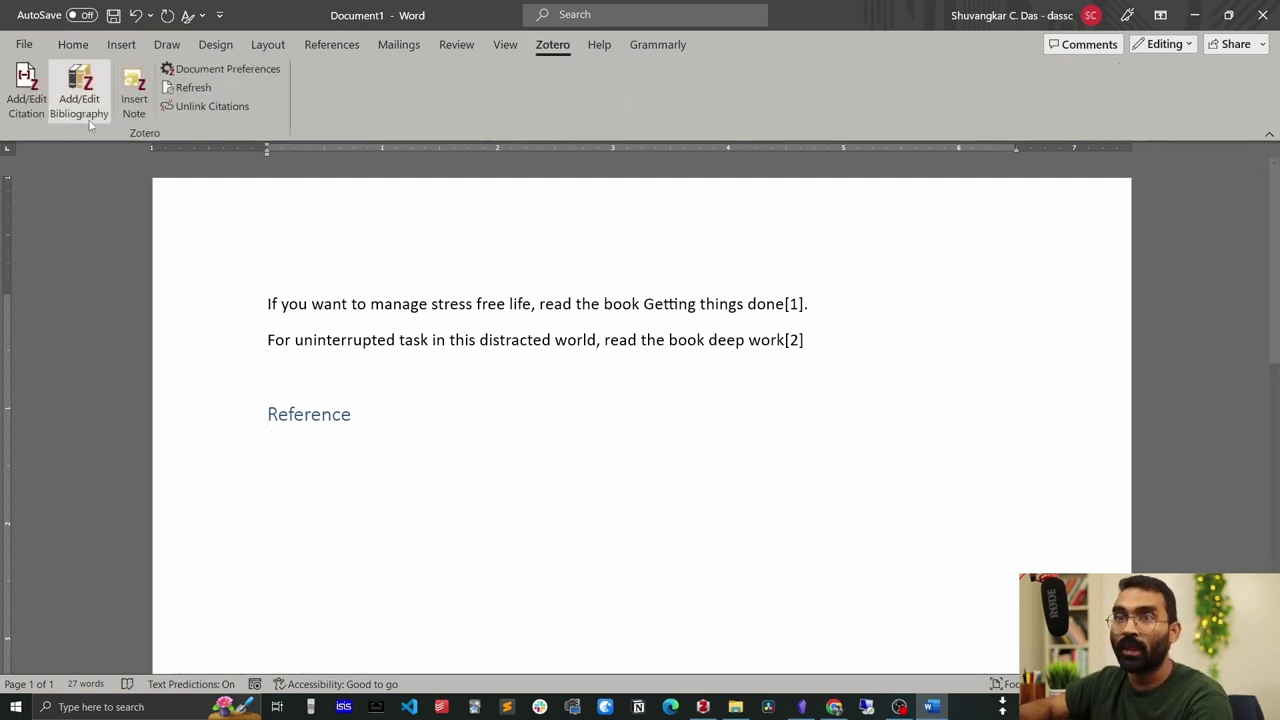
{"action": "left_click", "coordinate": [75, 100]}
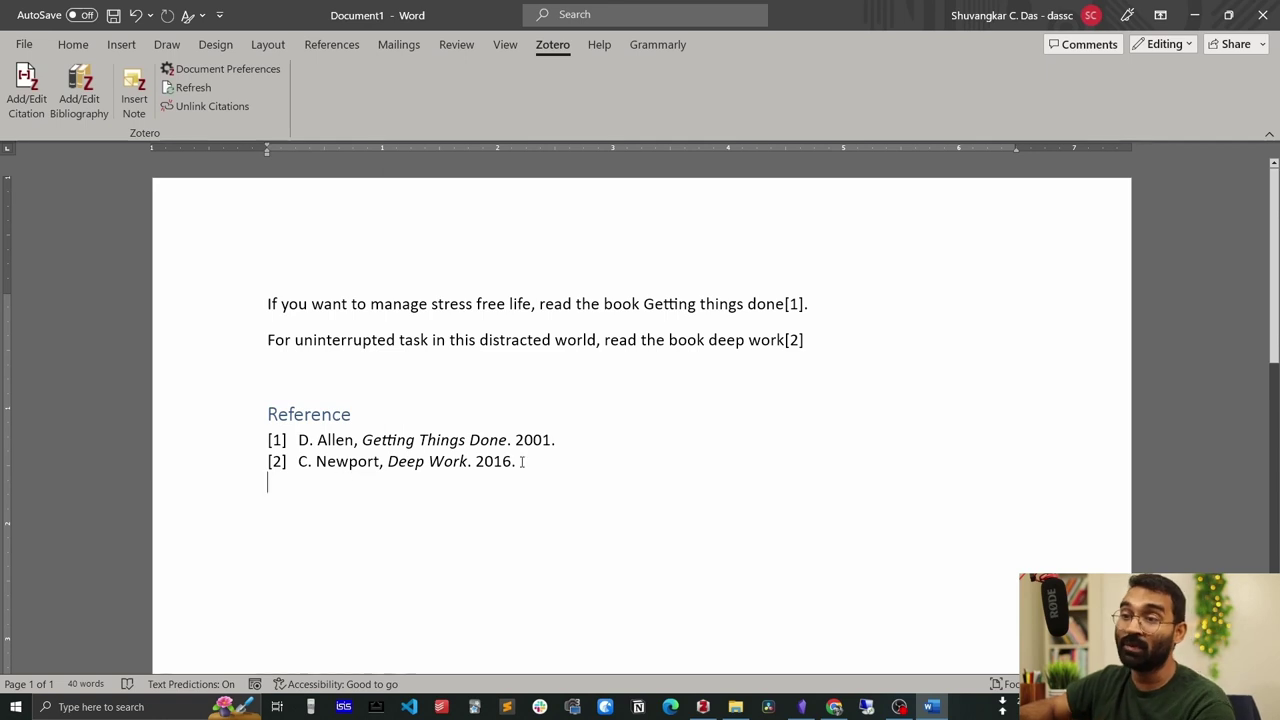
{"action": "left_click_drag", "start_coordinate": [543, 365], "coordinate": [260, 284]}
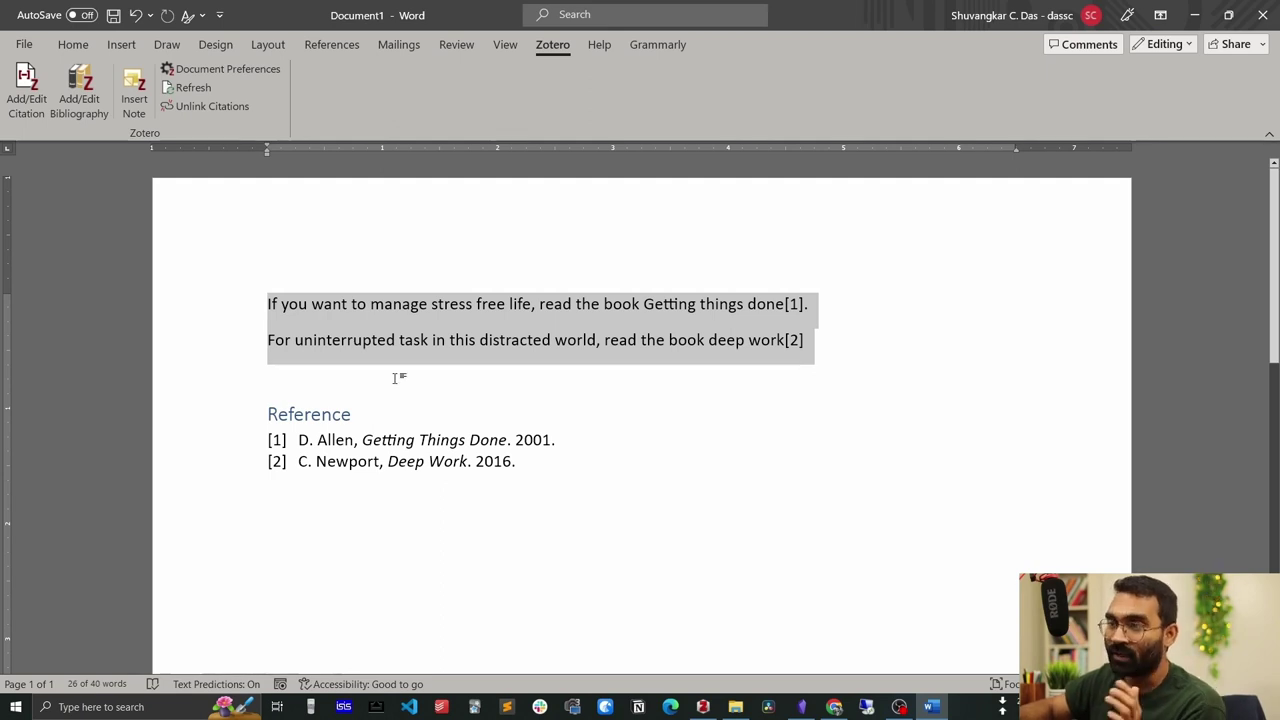
{"action": "left_click", "coordinate": [628, 393]}
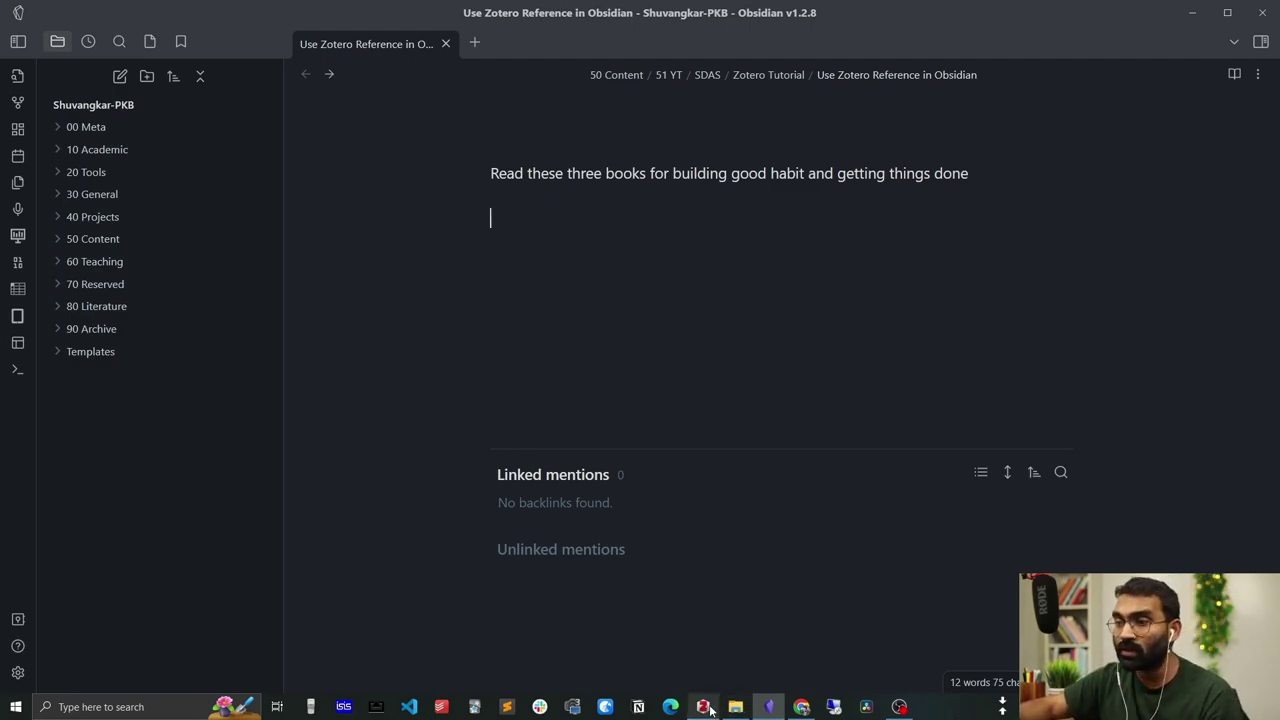
{"action": "left_click", "coordinate": [705, 707]}
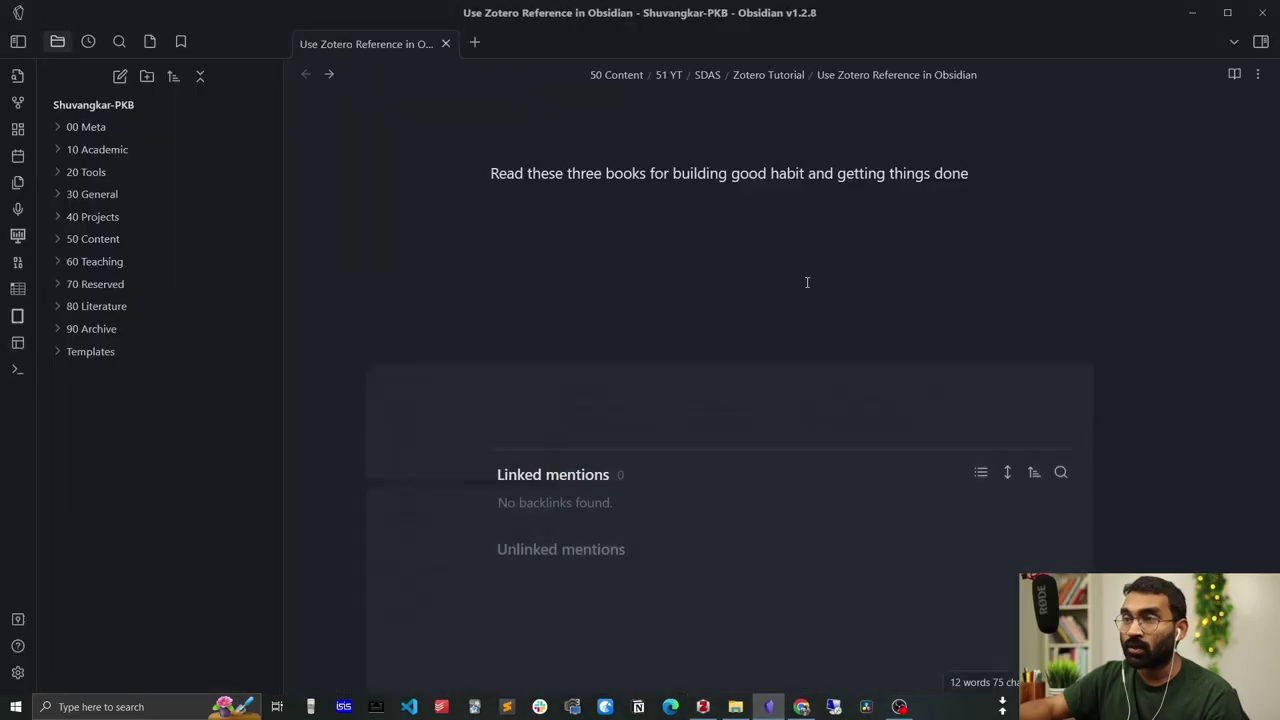
{"action": "left_click", "coordinate": [624, 242]}
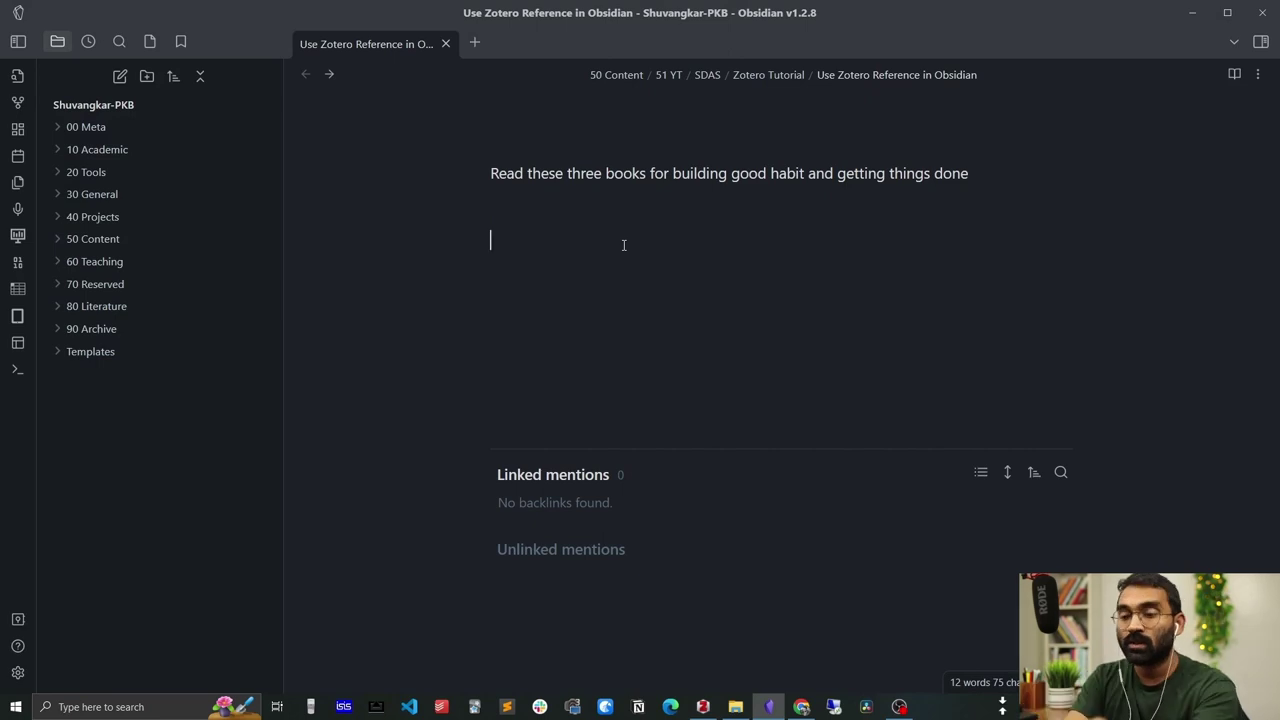
{"action": "key", "text": "ctrl+shift+e"}
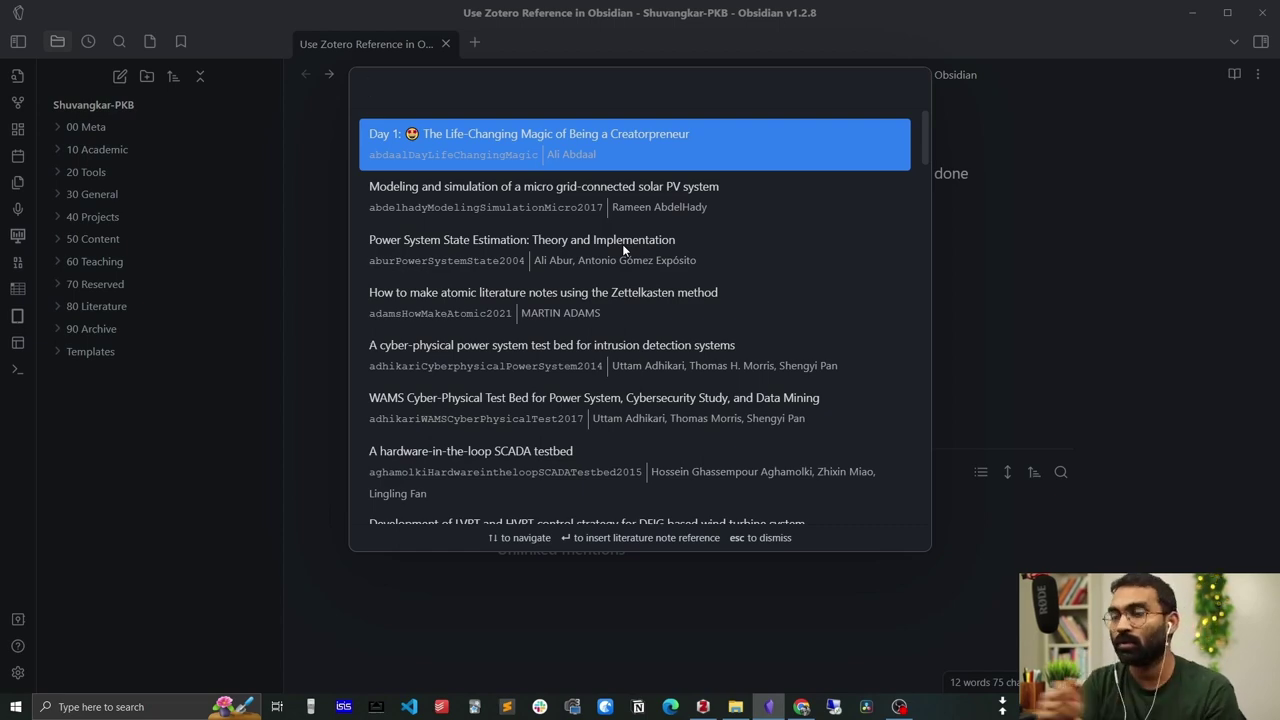
{"action": "type", "text": "ge"}
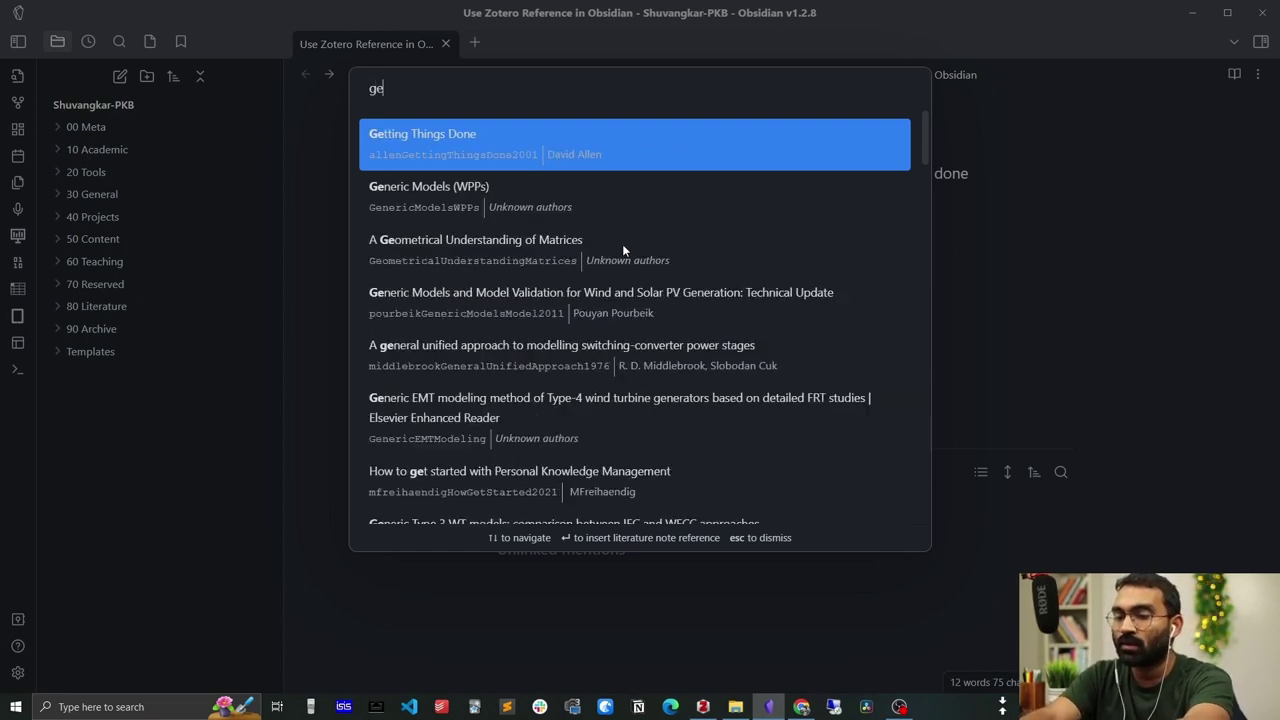
{"action": "type", "text": "tting"}
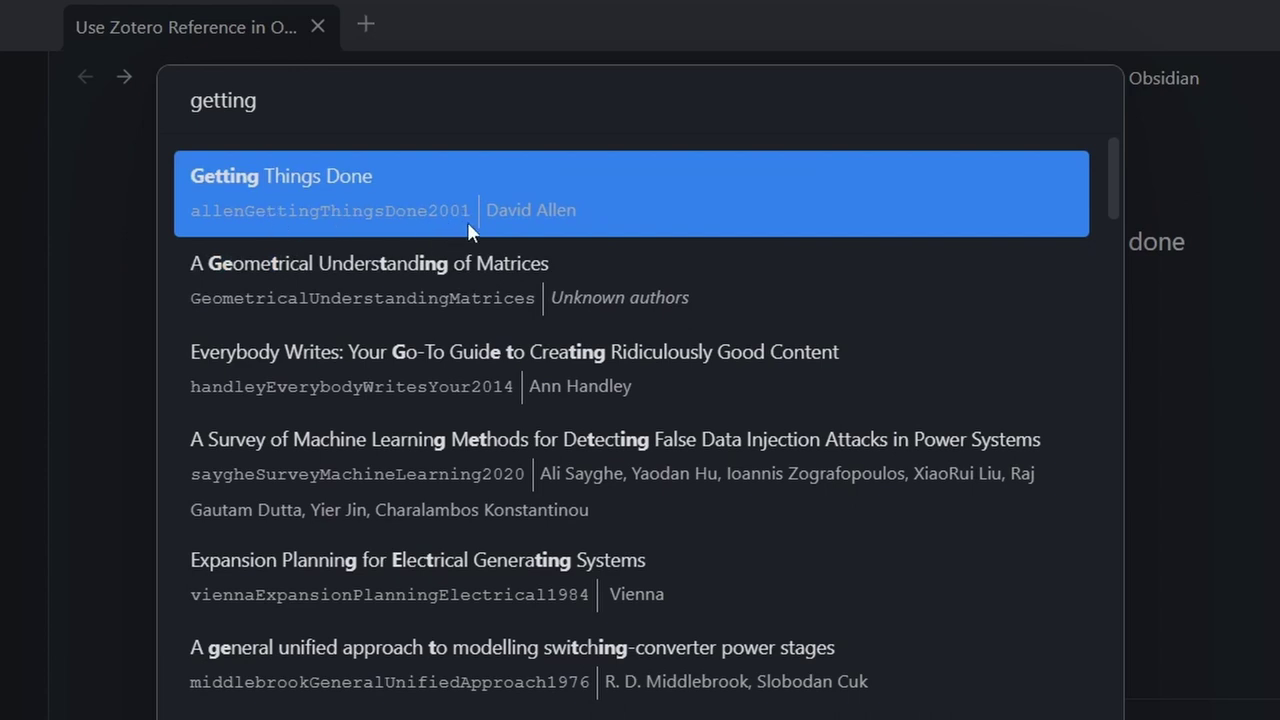
{"action": "left_click", "coordinate": [612, 210]}
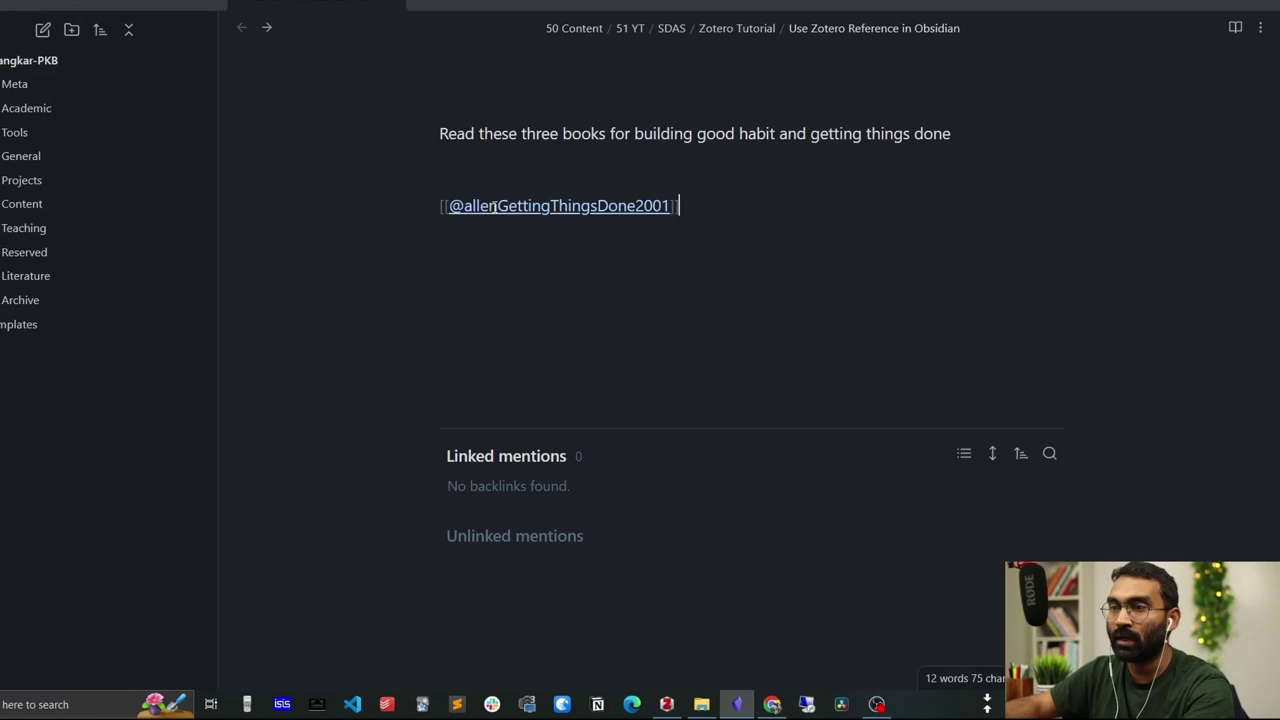
Step: Open the Getting Things Done literature note, then show the Zotero Reference Demo collection
{"action": "left_click", "coordinate": [494, 206]}
{"action": "mouse_move", "coordinate": [732, 258]}
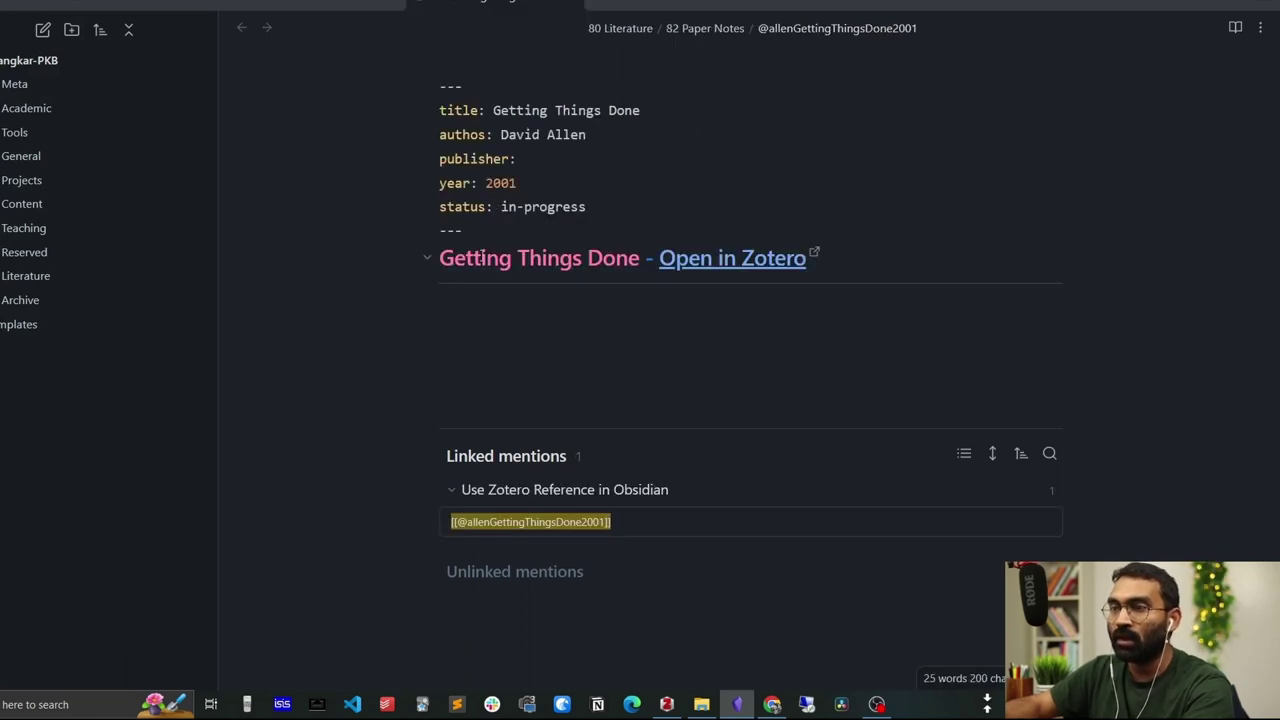
{"action": "left_click", "coordinate": [708, 270]}
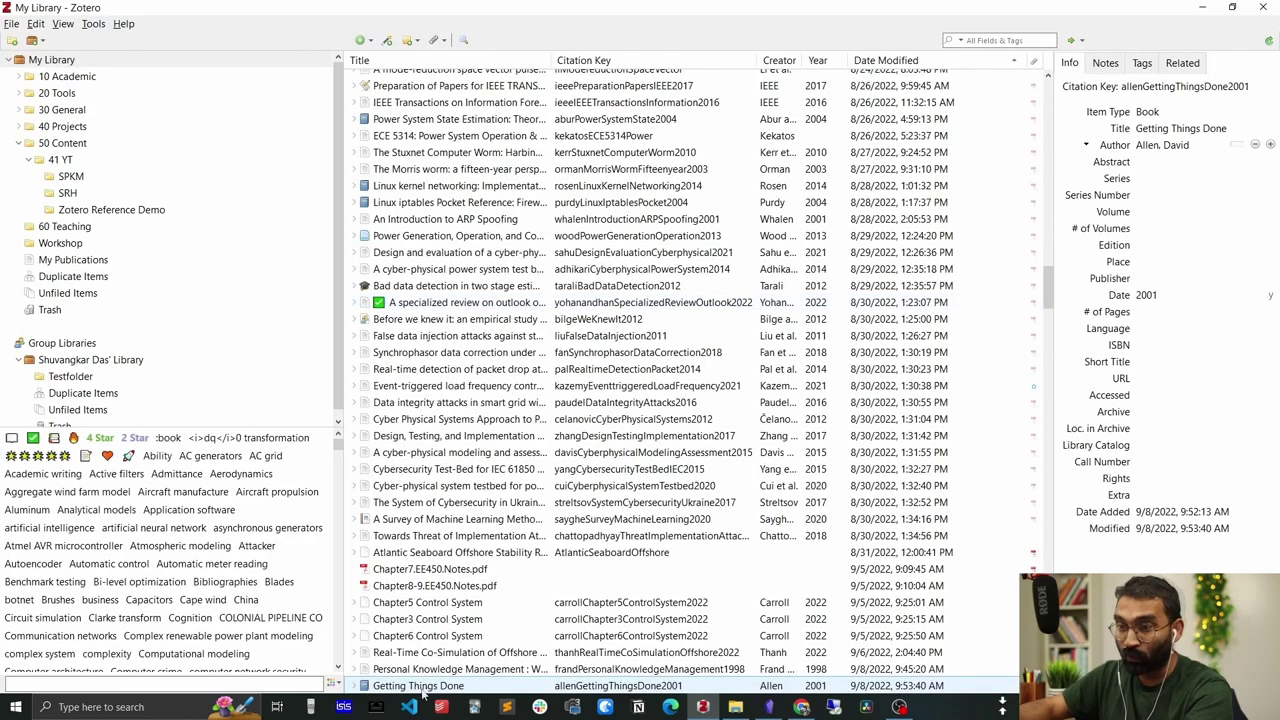
{"action": "scroll", "coordinate": [460, 680], "scroll_direction": "down", "scroll_amount": 3}
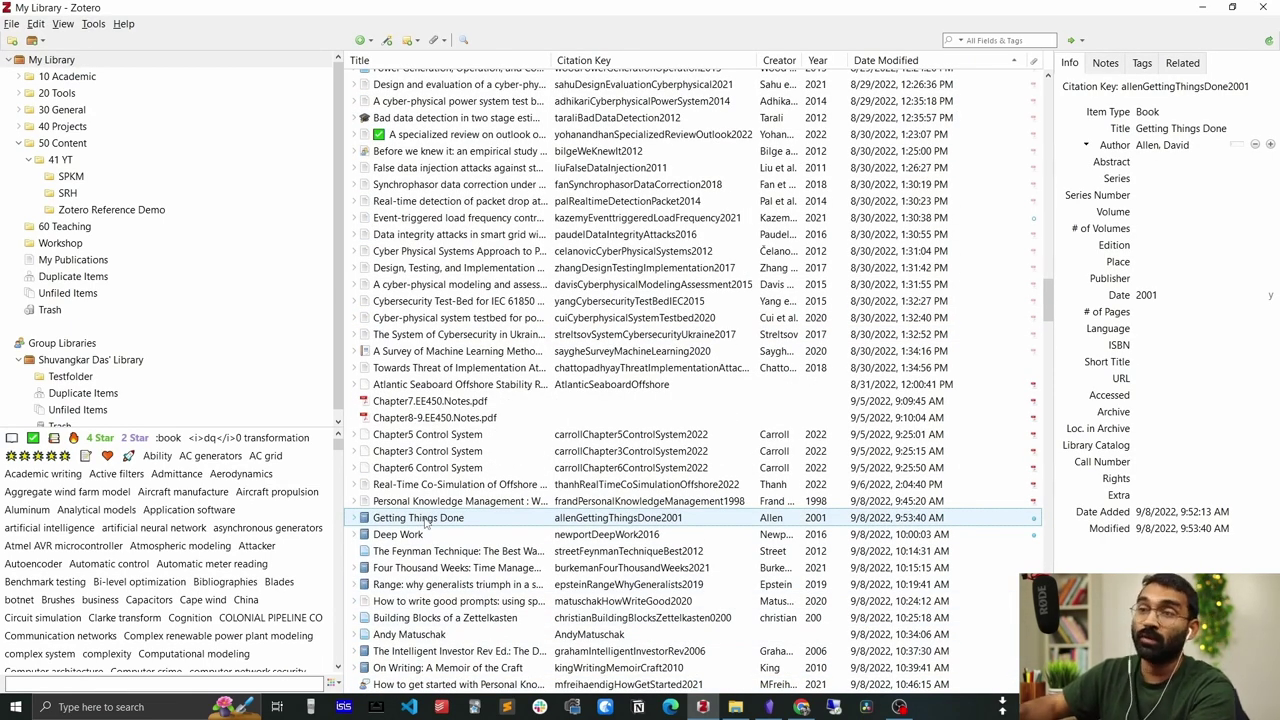
{"action": "left_click", "coordinate": [186, 214]}
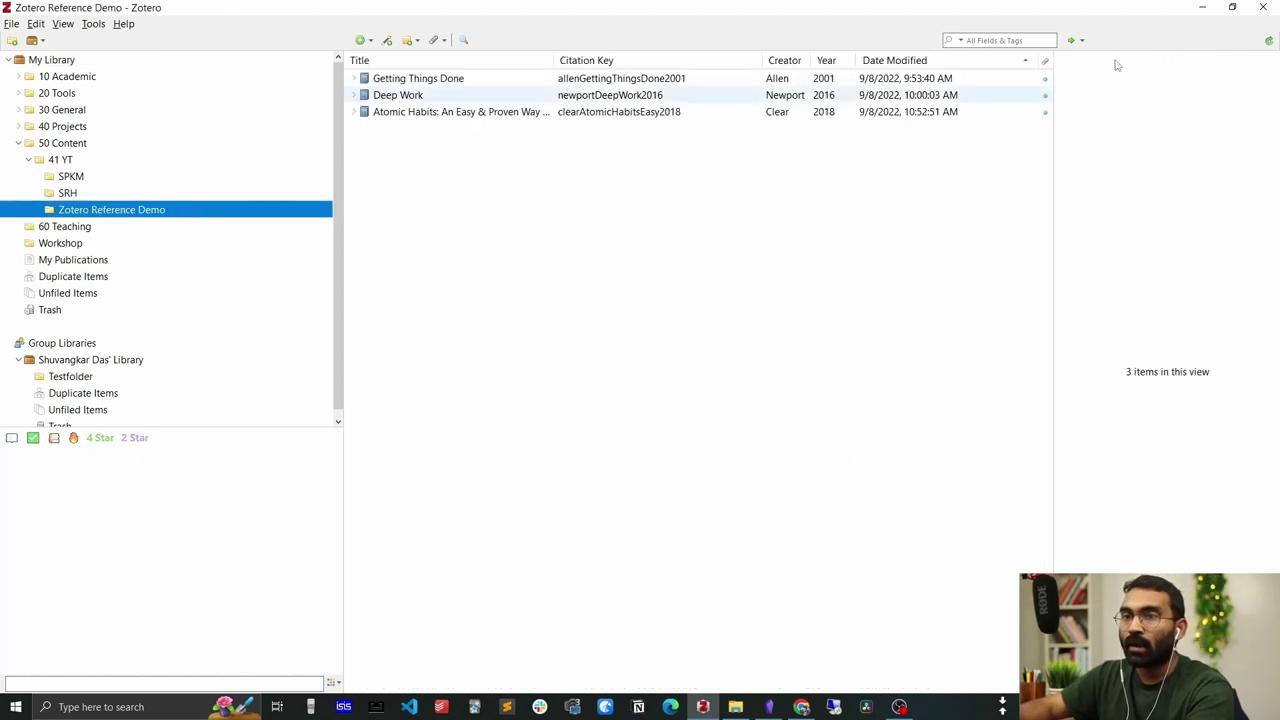
Step: Back in the note, insert the Deep Work literature-note link and start a new line
{"action": "left_click", "coordinate": [1202, 7]}
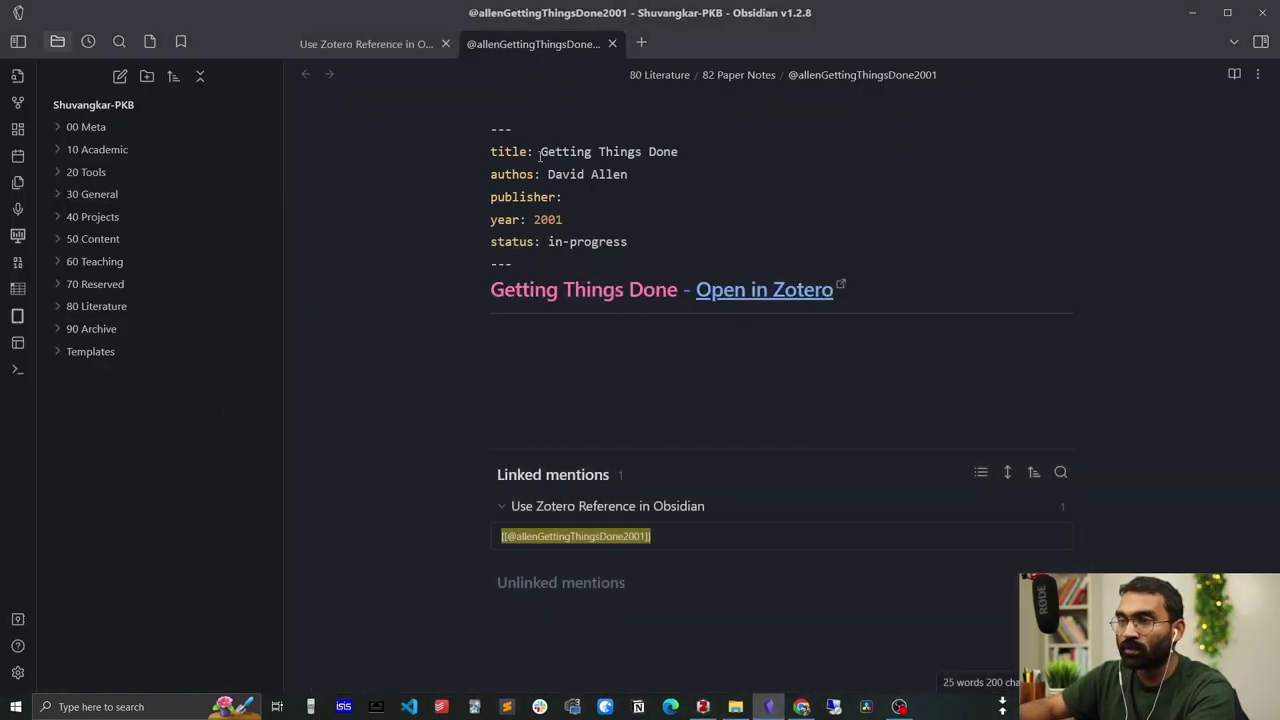
{"action": "left_click", "coordinate": [420, 38]}
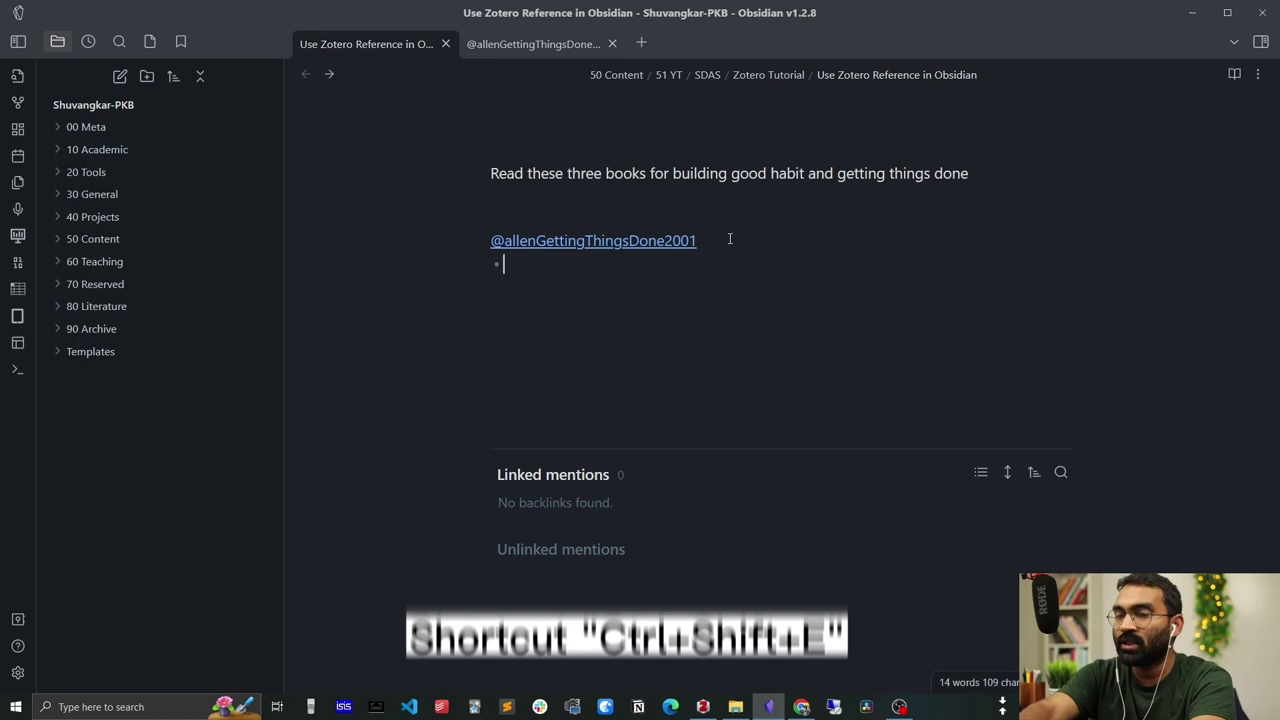
{"action": "key", "text": "ctrl+shift+e"}
{"action": "type", "text": "deep w"}
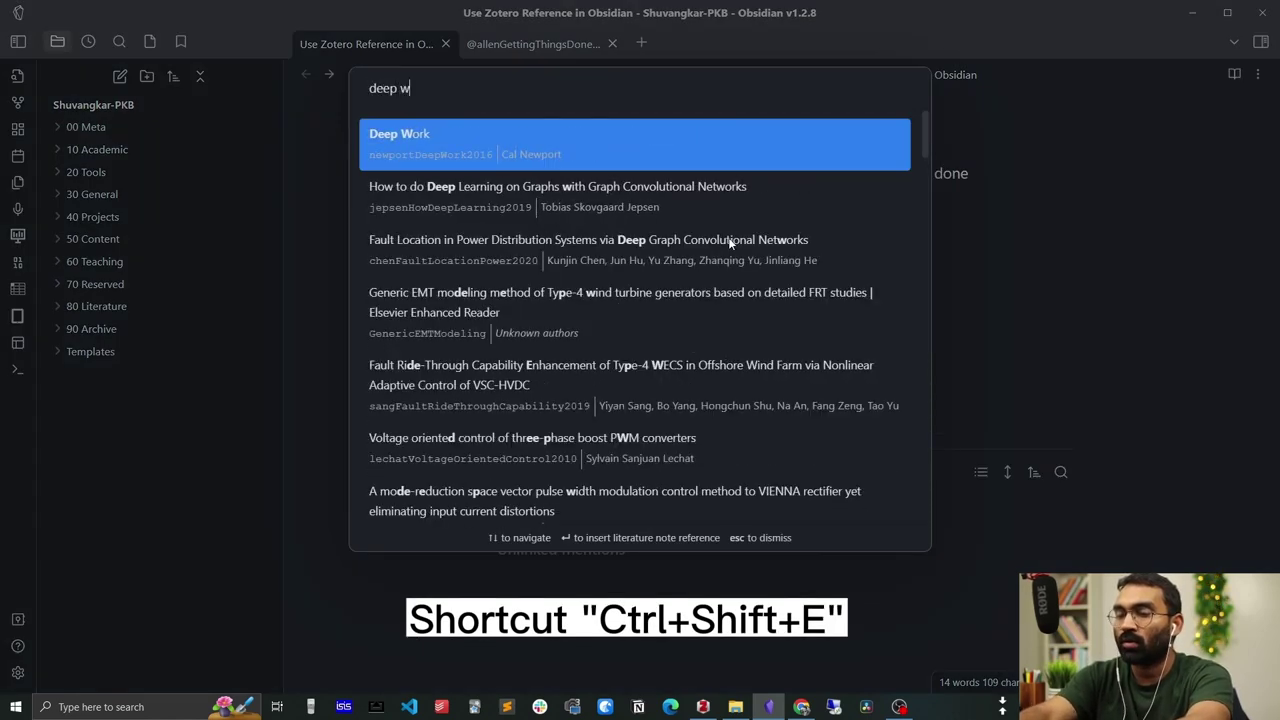
{"action": "type", "text": "ork"}
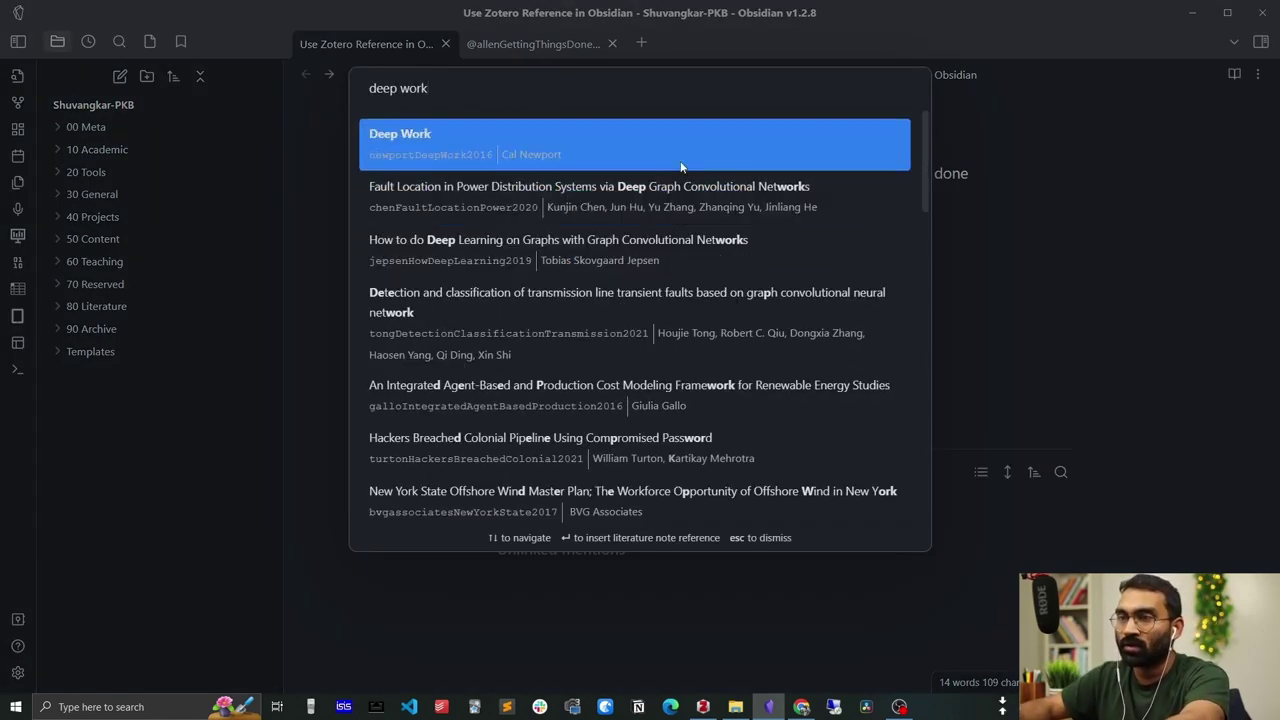
{"action": "left_click", "coordinate": [673, 152]}
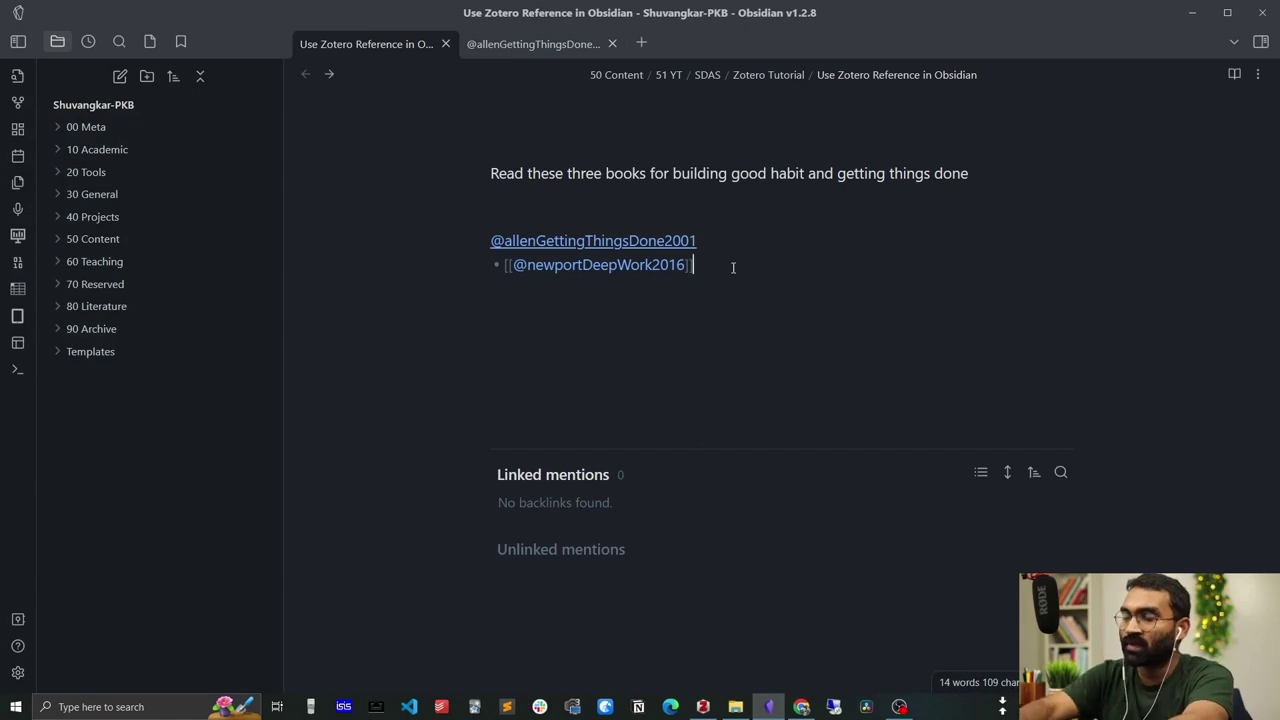
{"action": "key", "text": "Return"}
Step: Add the Atomic Habits link and make the first link a bullet item
{"action": "left_click", "coordinate": [711, 702]}
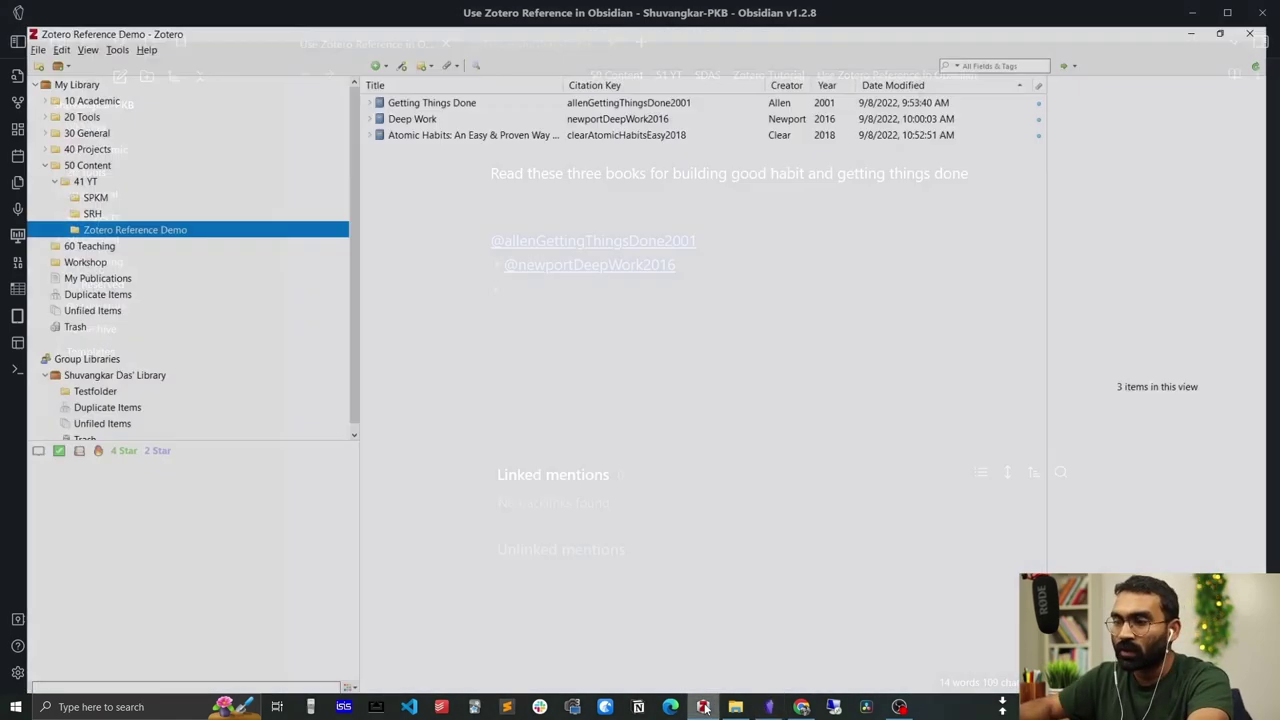
{"action": "left_click", "coordinate": [1201, 7]}
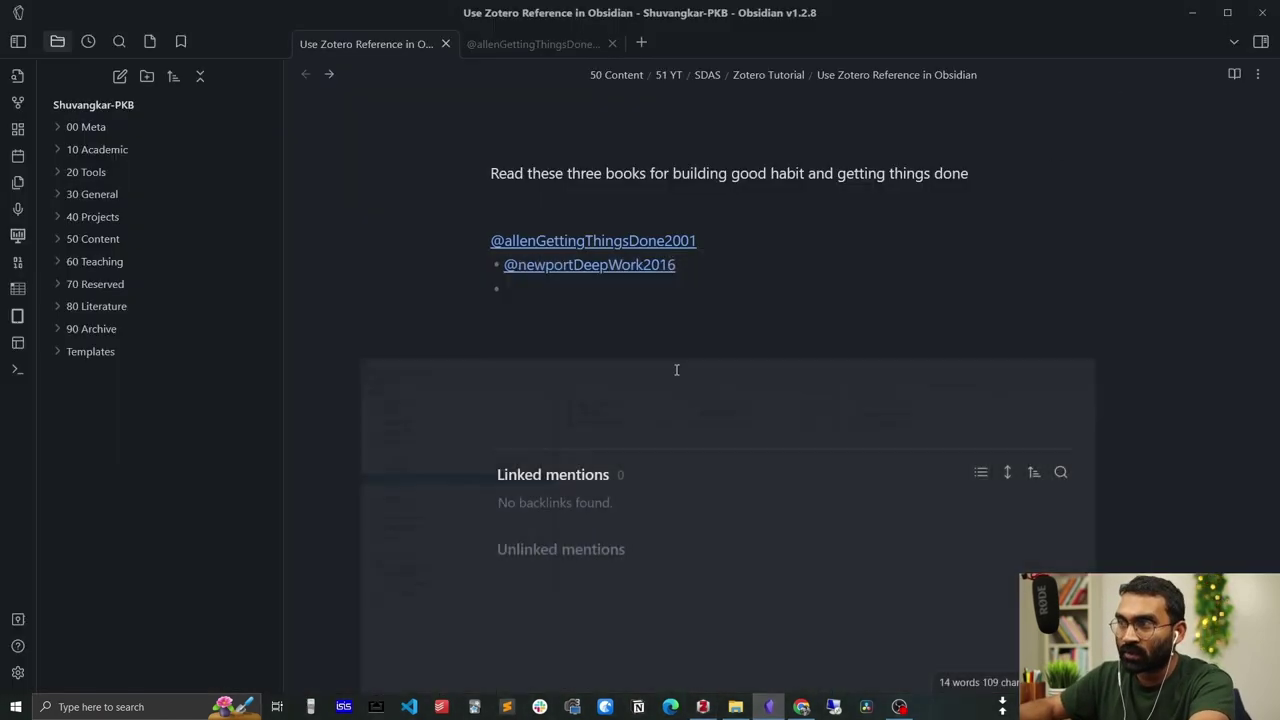
{"action": "key", "text": "ctrl+shift+e"}
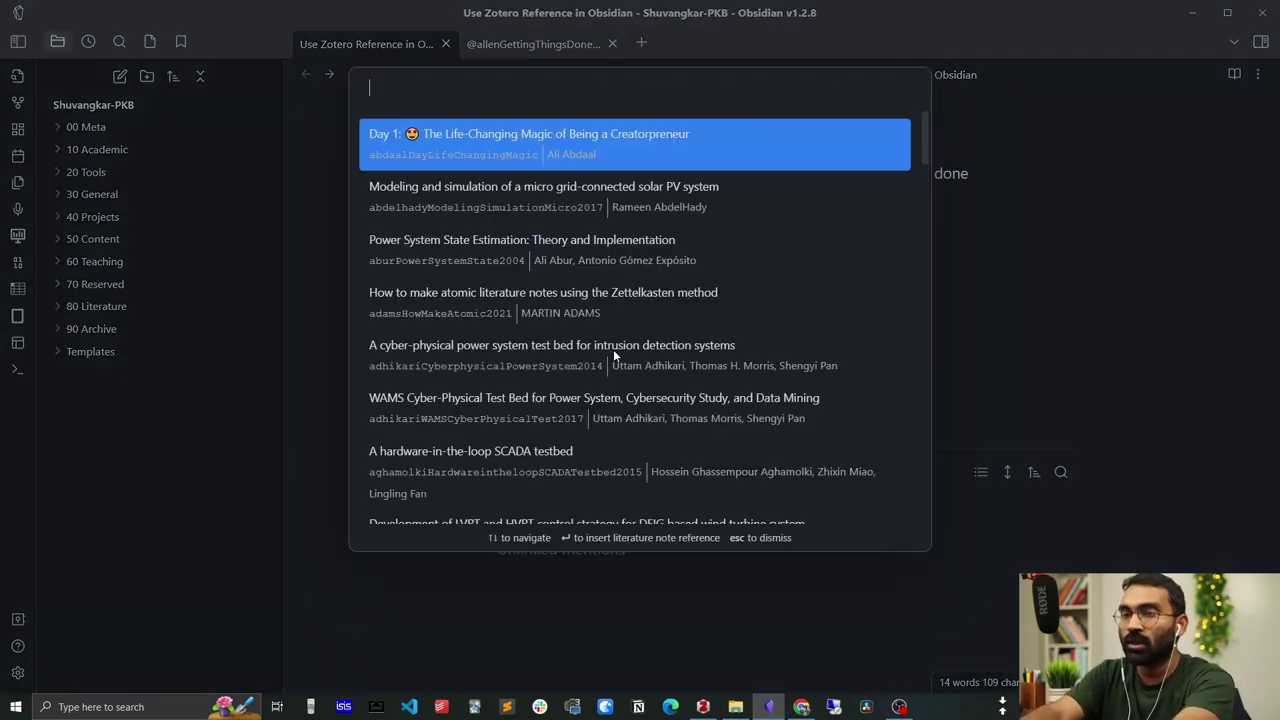
{"action": "type", "text": "atomic "}
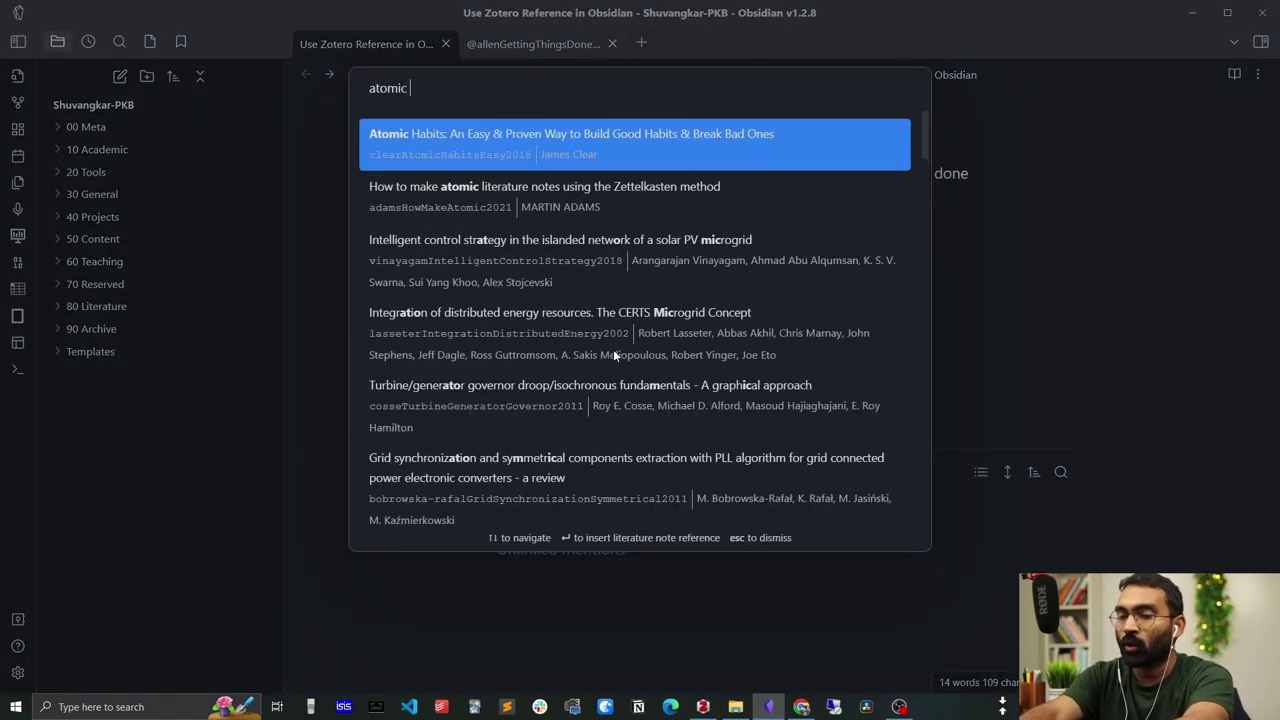
{"action": "type", "text": "habit"}
{"action": "key", "text": "Return"}
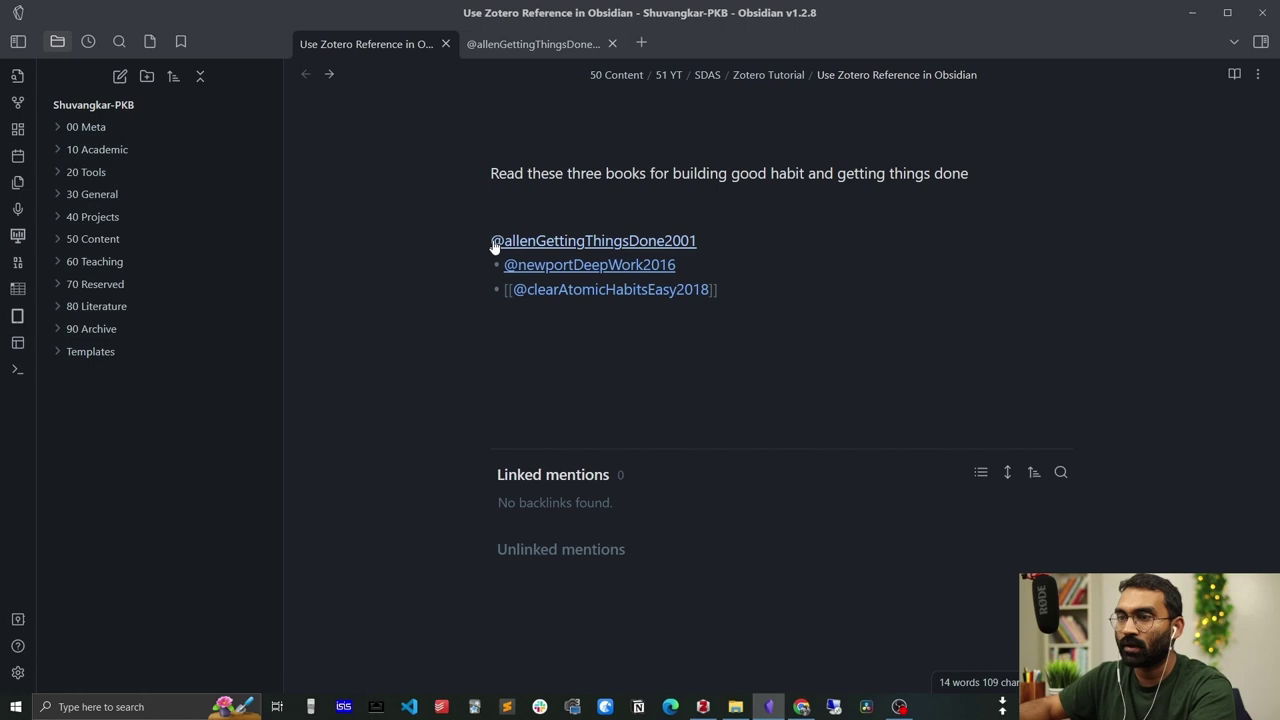
{"action": "left_click", "coordinate": [733, 230]}
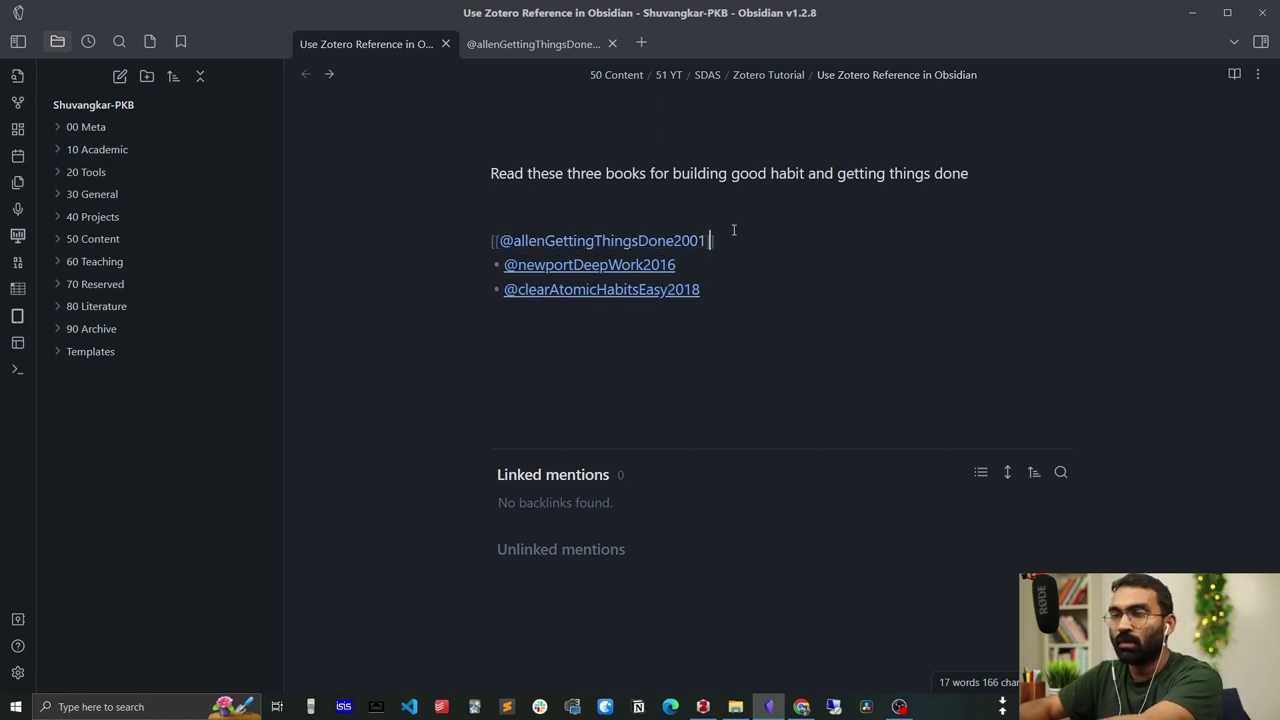
{"action": "key", "text": "Left"}
{"action": "key", "text": "Left"}
{"action": "key", "text": "Left"}
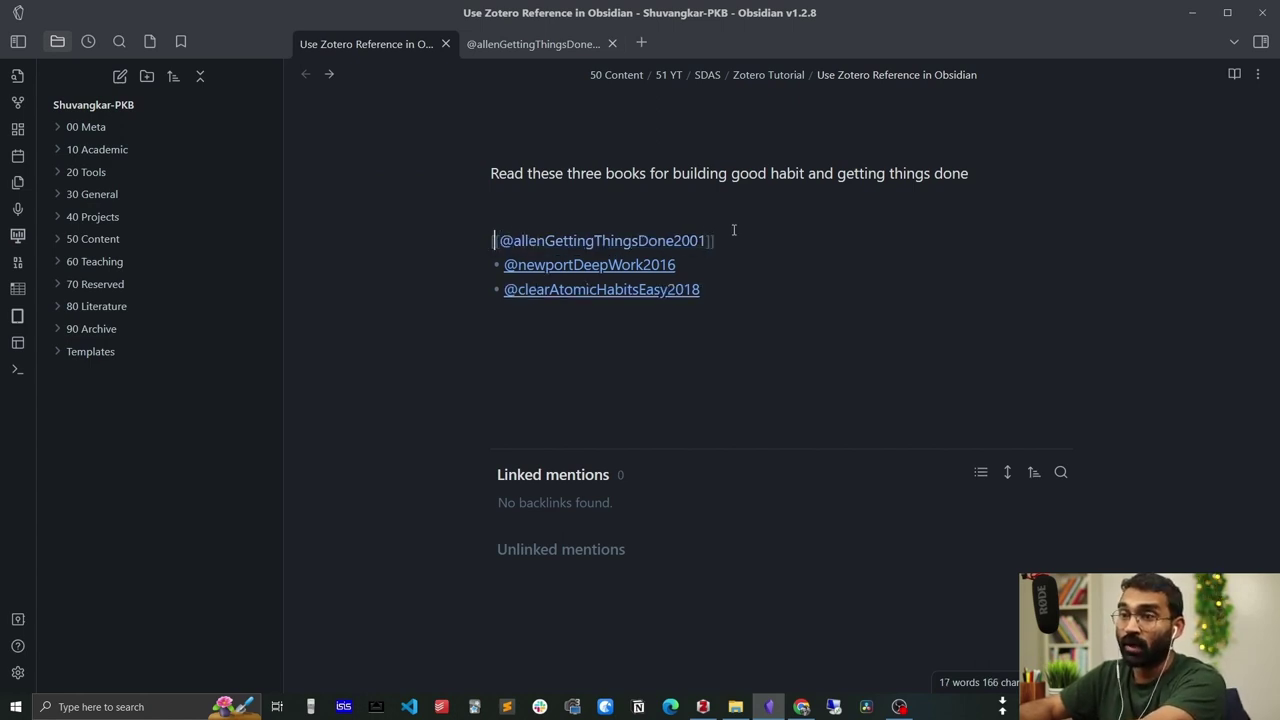
{"action": "key", "text": "ctrl+z"}
{"action": "key", "text": "ctrl+z"}
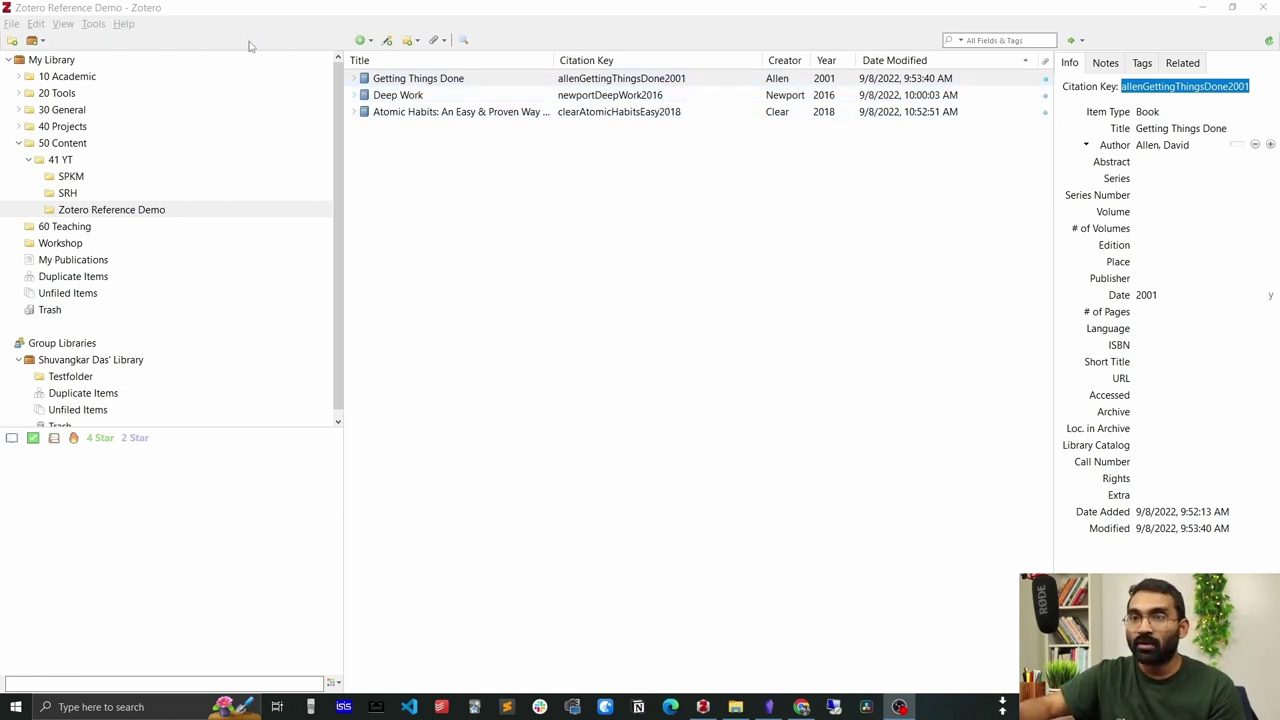
{"action": "left_click", "coordinate": [95, 24]}
{"action": "left_click", "coordinate": [120, 86]}
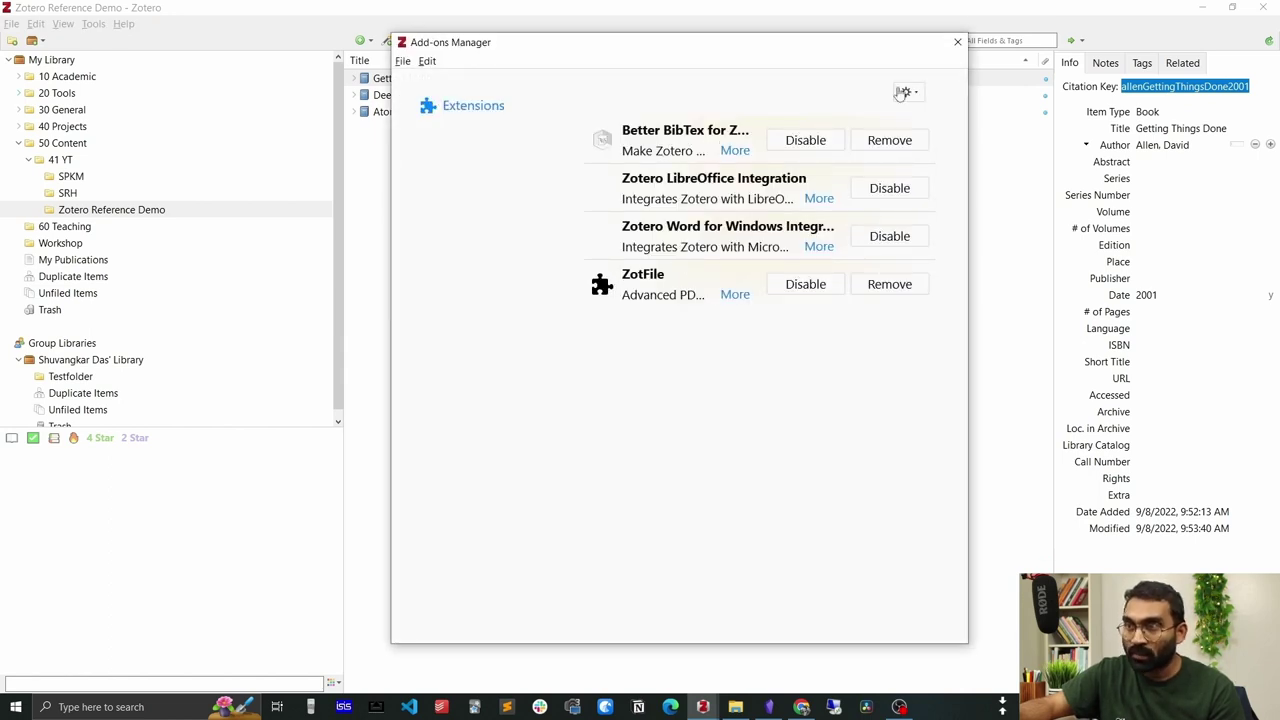
{"action": "left_click", "coordinate": [957, 42]}
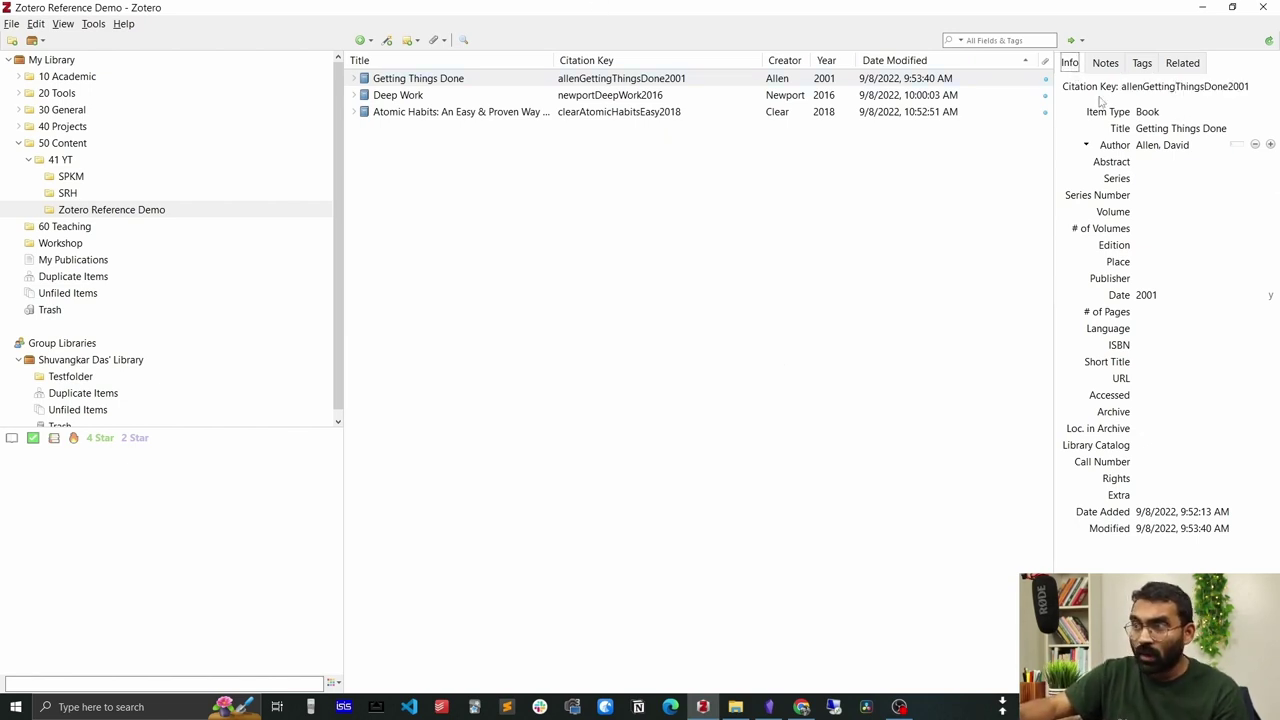
Step: Select the citation key allenGettingThingsDone2001 in Getting Things Done's Info pane
{"action": "left_click", "coordinate": [1158, 88]}
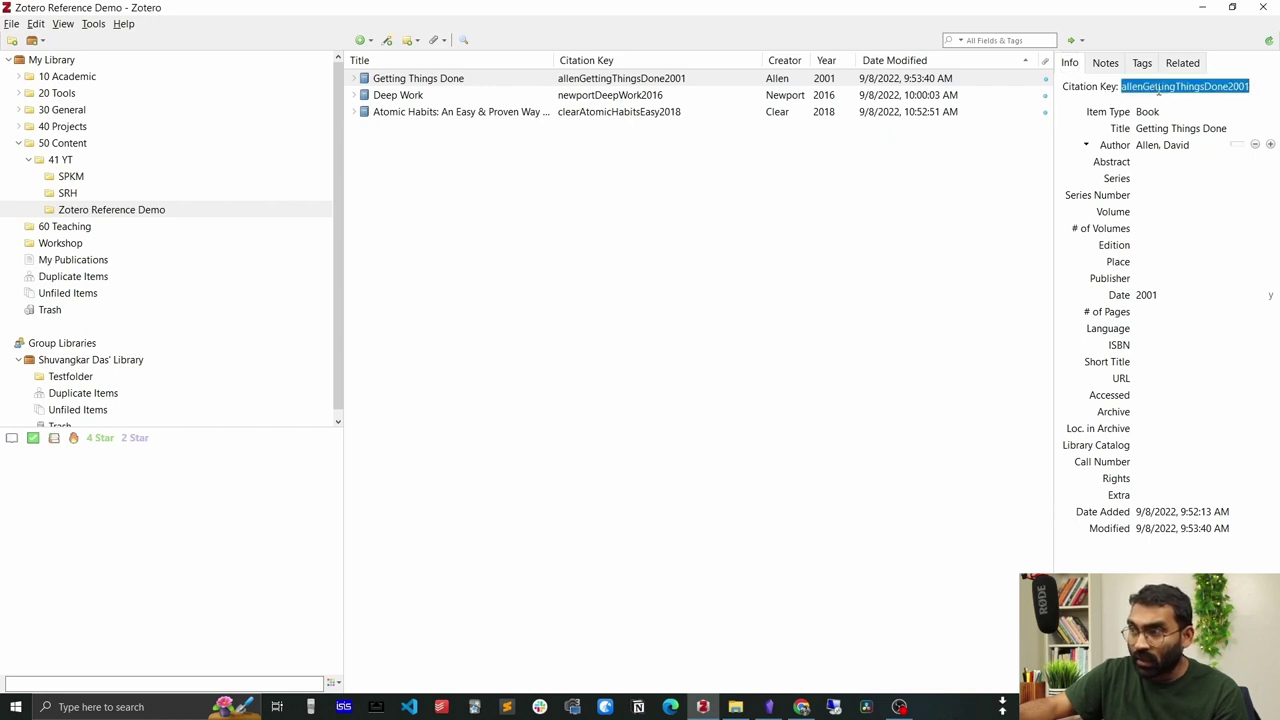